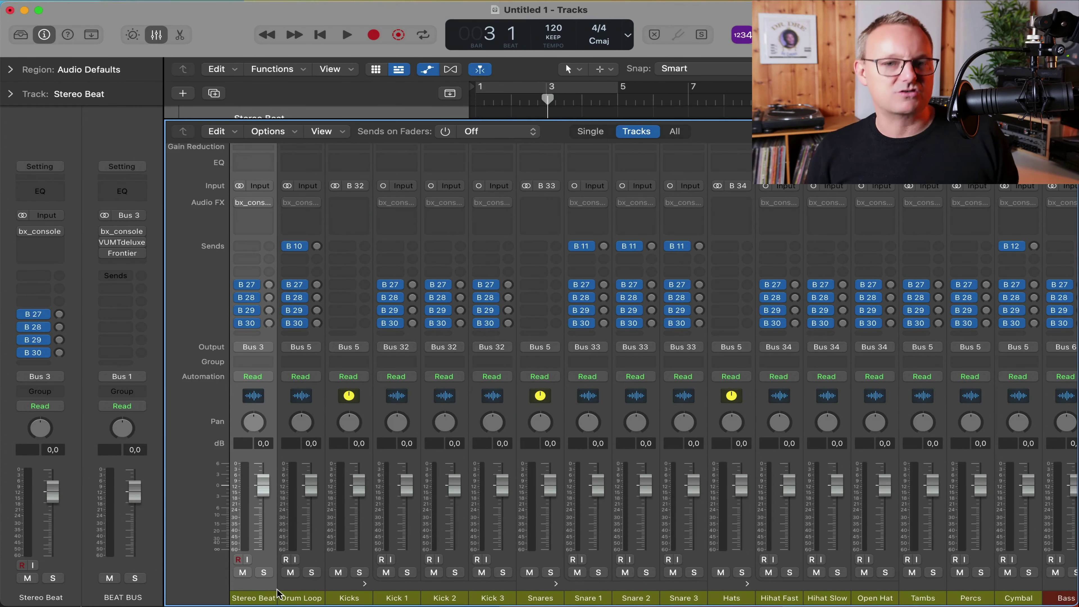
# Look through the mixer from the Stereo Beat channel to the Master channel and return to the first channels
pyautogui.scroll(3, 467, 529)
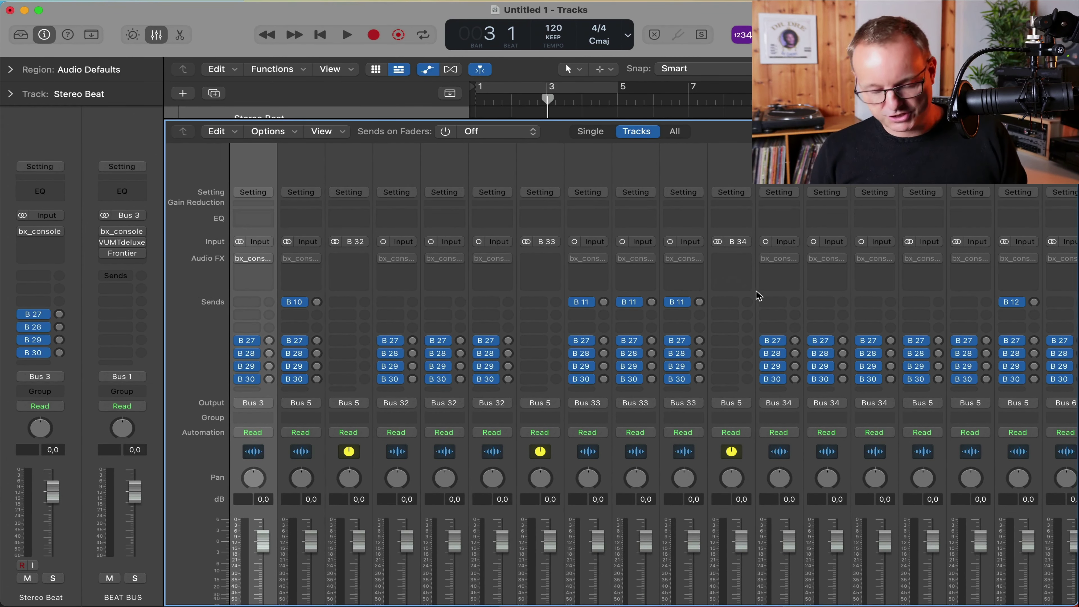
pyautogui.scroll(-3, 627, 321)
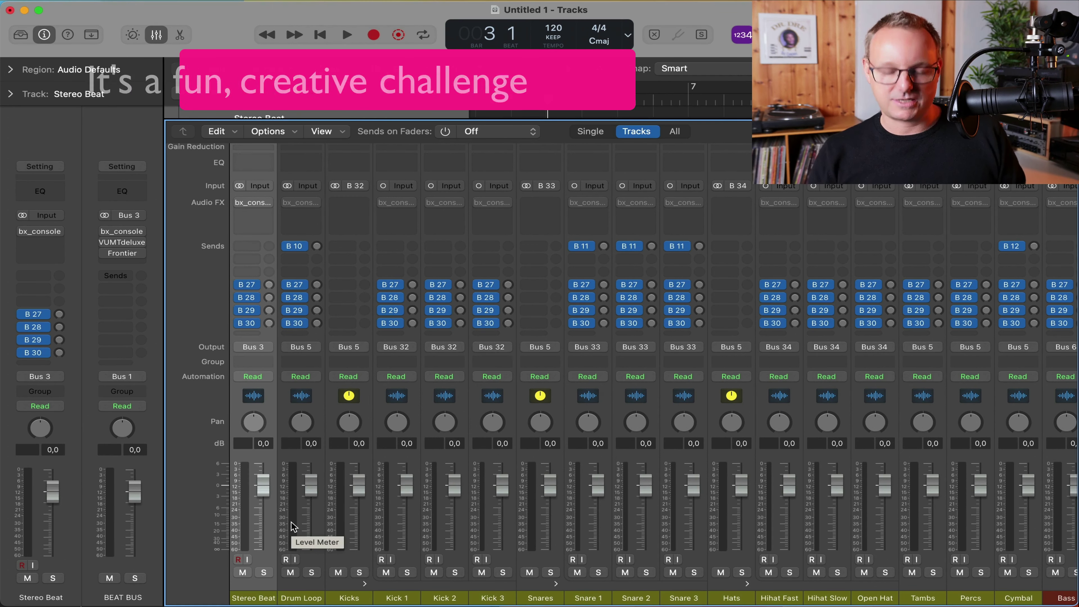
pyautogui.hscroll(10, 292, 527)
pyautogui.hscroll(8, 292, 528)
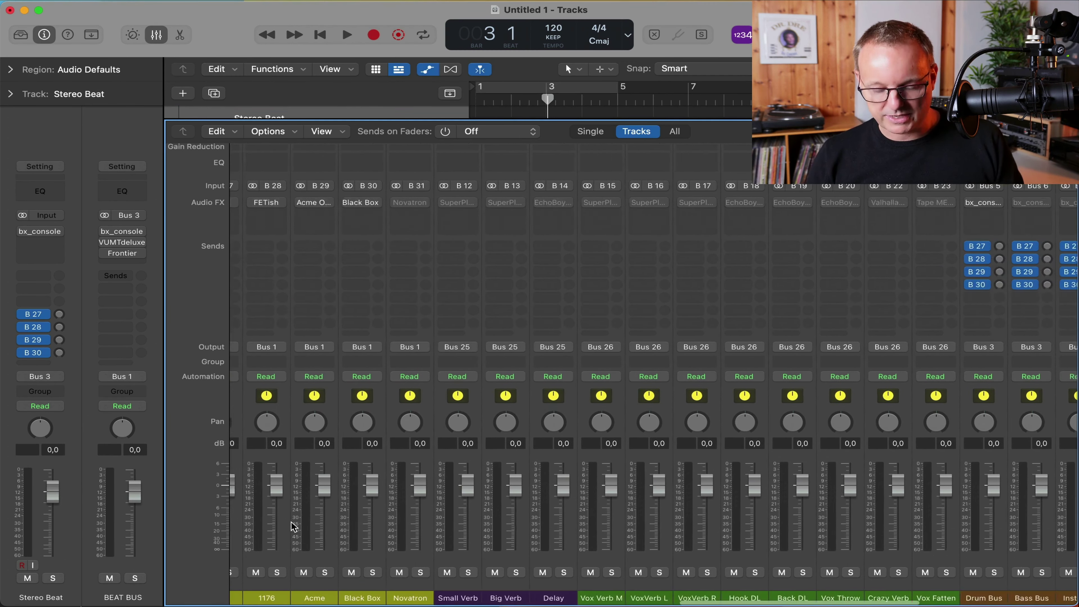
pyautogui.hscroll(8, 292, 527)
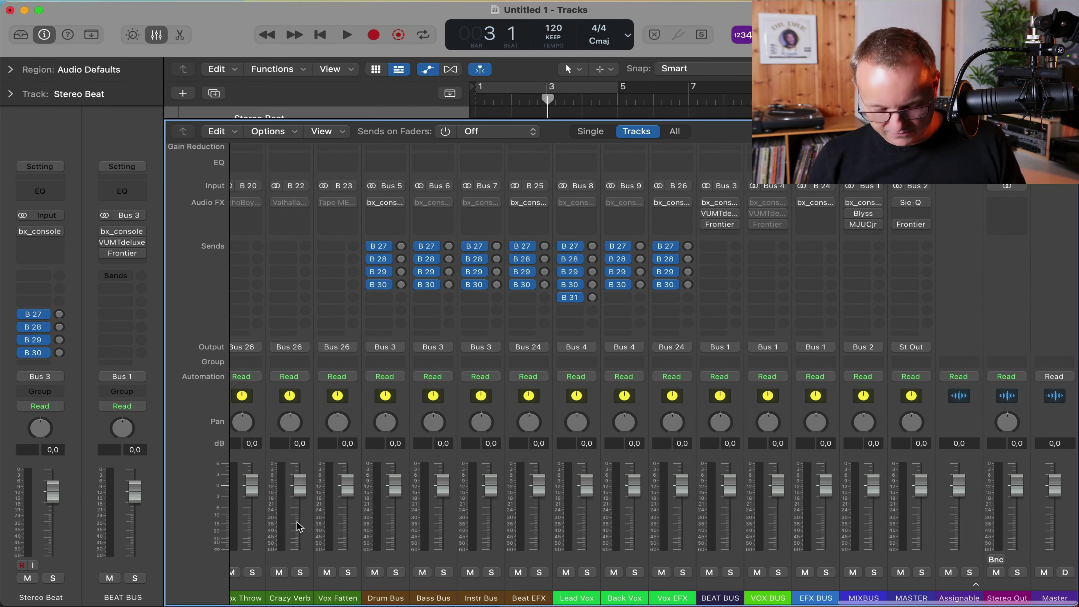
pyautogui.hscroll(-15, 642, 414)
pyautogui.hscroll(-10, 640, 411)
# Examine the bx_console SSL 9000 J plug-in on the Stereo Beat channel and close its window
pyautogui.click(253, 201)
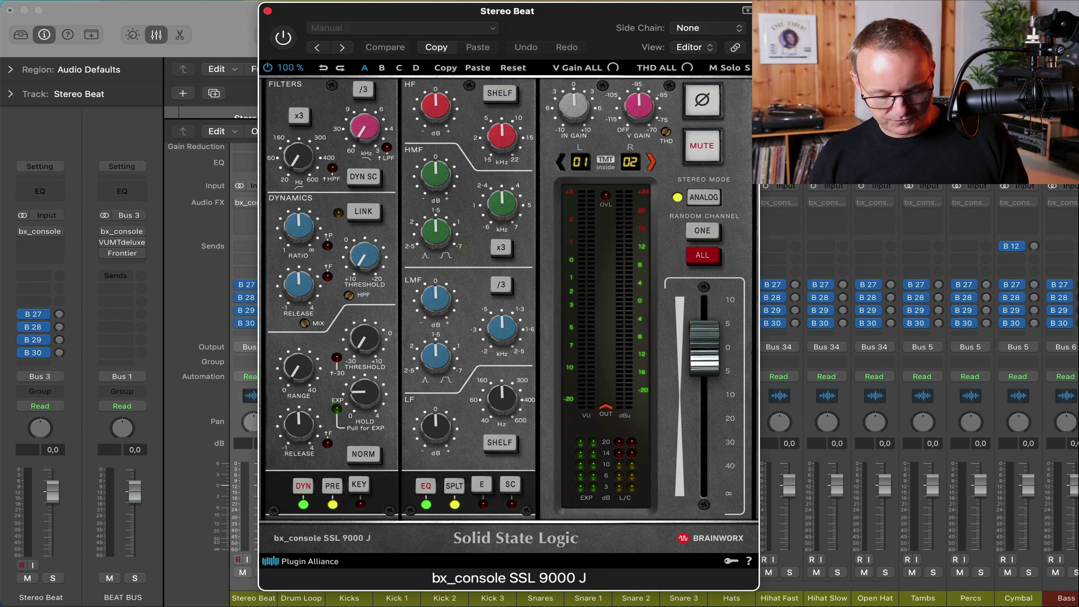
pyautogui.press('super+w')
pyautogui.hscroll(4, 403, 217)
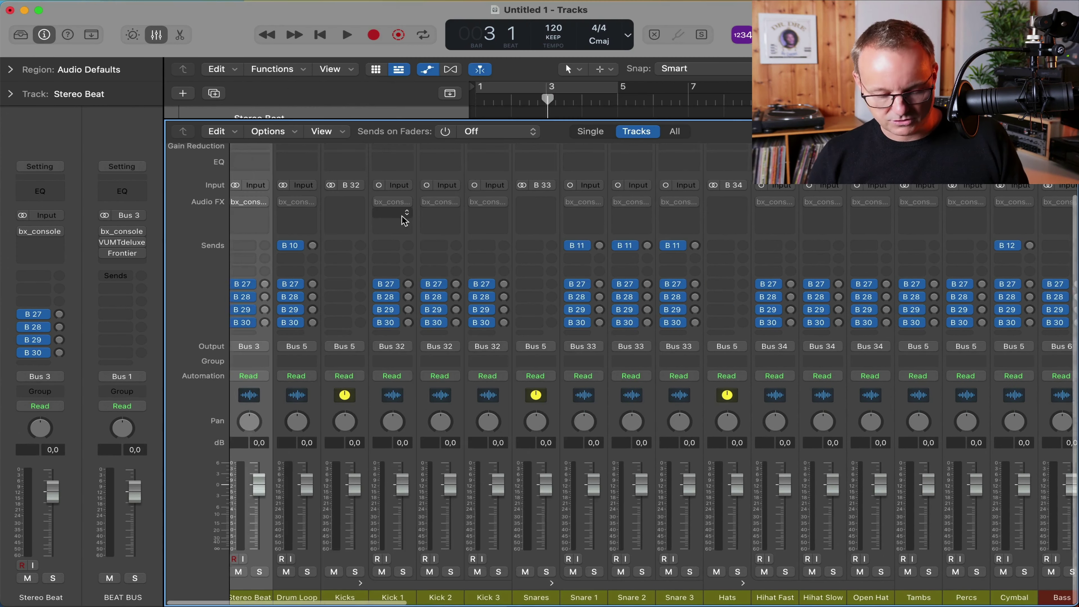
pyautogui.hscroll(-4, 403, 221)
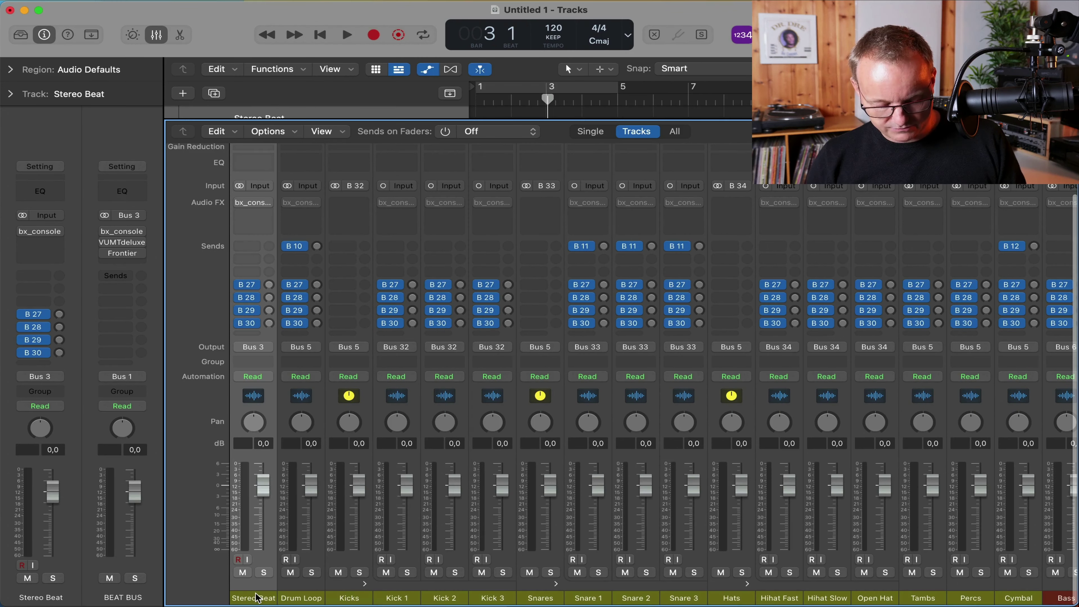
# Go through the Stereo Beat, Drum Loop, Kicks and Kick 1 channels by selecting them in turn
pyautogui.moveTo(253, 598); pyautogui.dragTo(299, 600)
pyautogui.moveTo(301, 599); pyautogui.dragTo(350, 598)
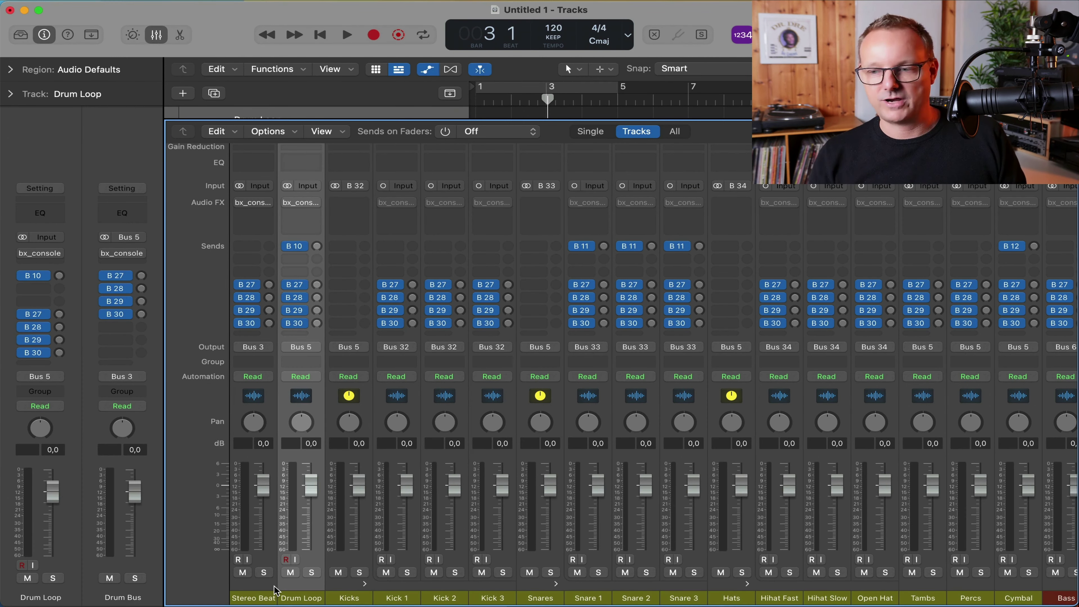
pyautogui.click(397, 595)
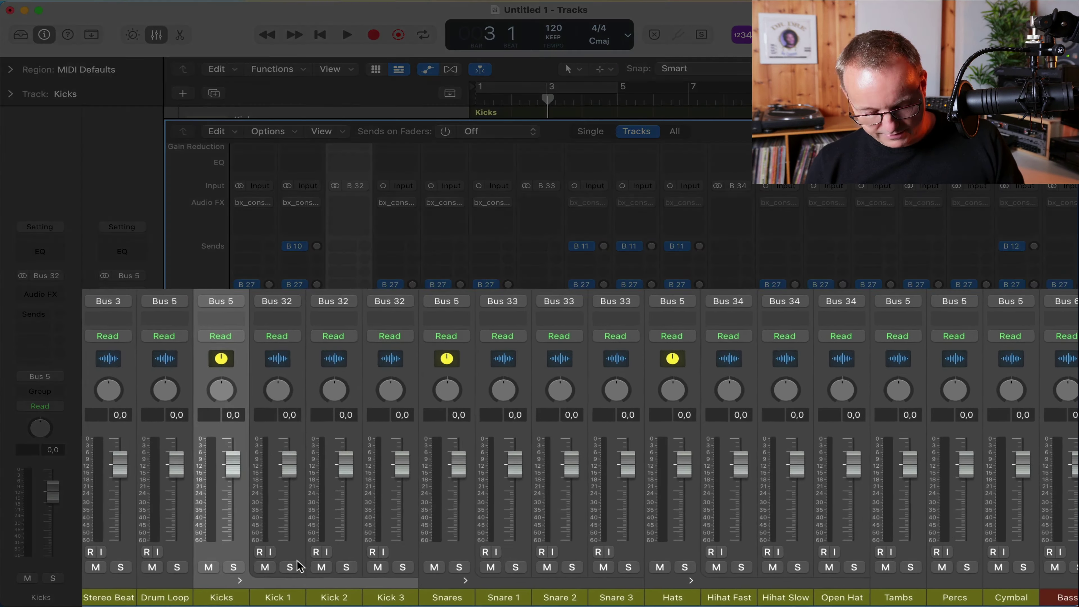
pyautogui.hscroll(5, 386, 530)
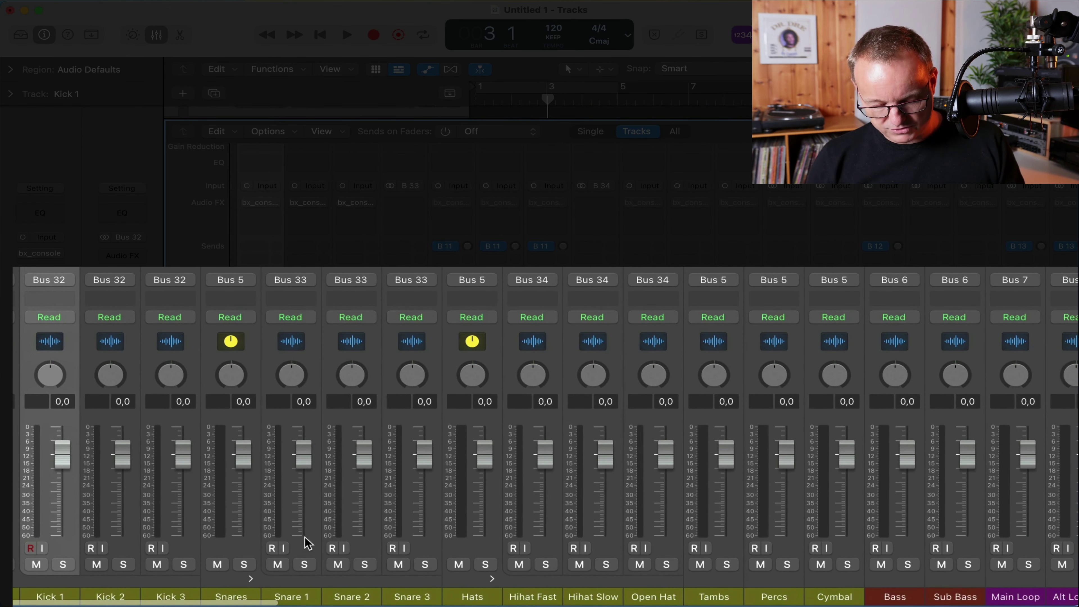
# Go through the remaining drum channels from the snares and hats to Tambs, Percs and Cymbal by selecting them
pyautogui.click(317, 548)
pyautogui.hscroll(2, 338, 548)
pyautogui.click(385, 570)
pyautogui.hscroll(4, 385, 570)
pyautogui.click(404, 586)
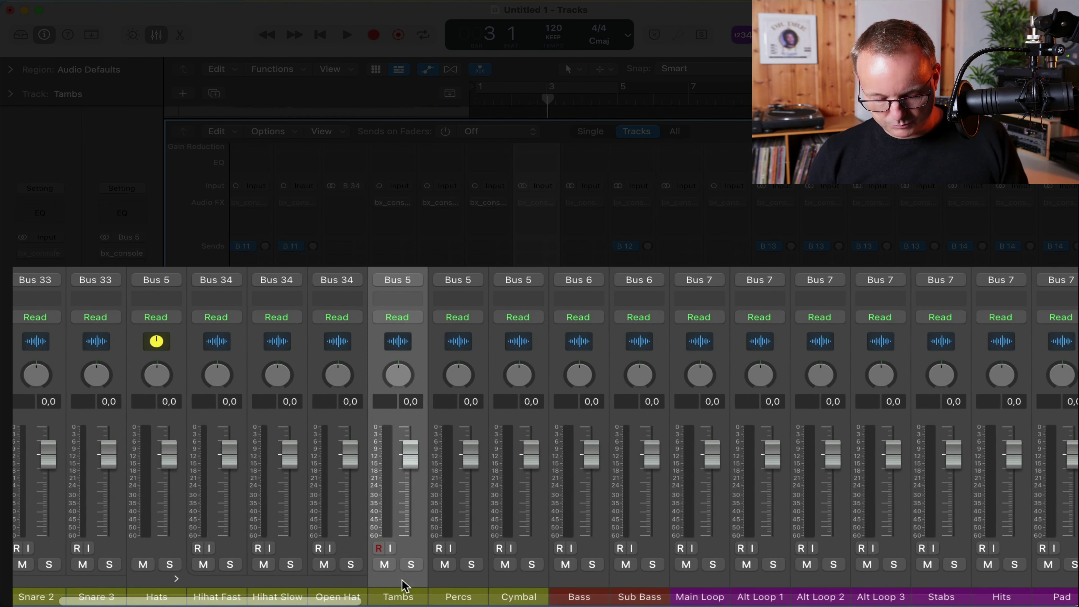
pyautogui.click(475, 582)
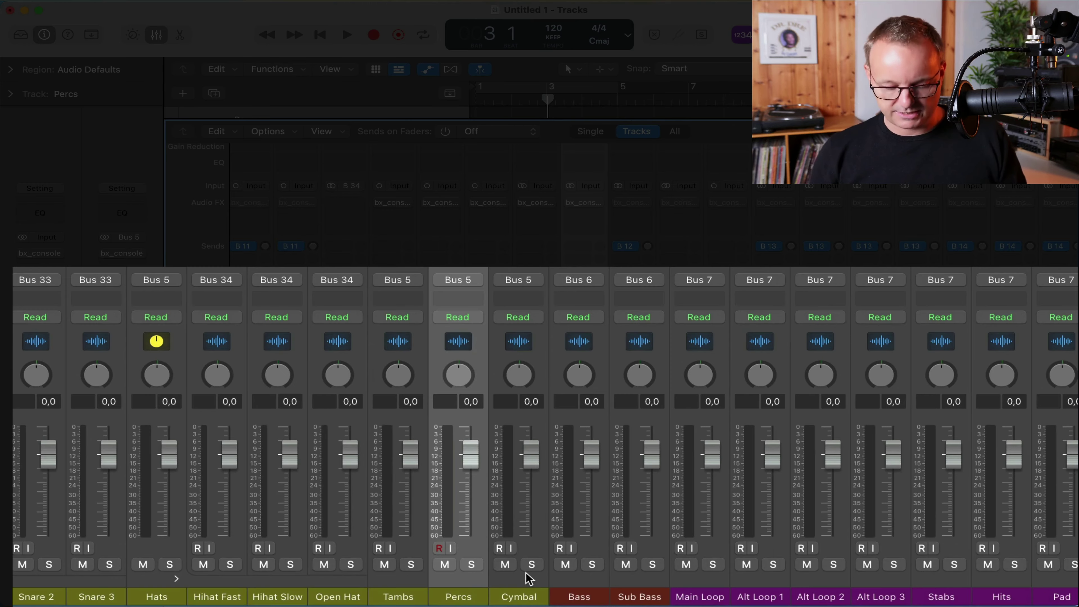
pyautogui.click(527, 585)
pyautogui.hscroll(2, 526, 585)
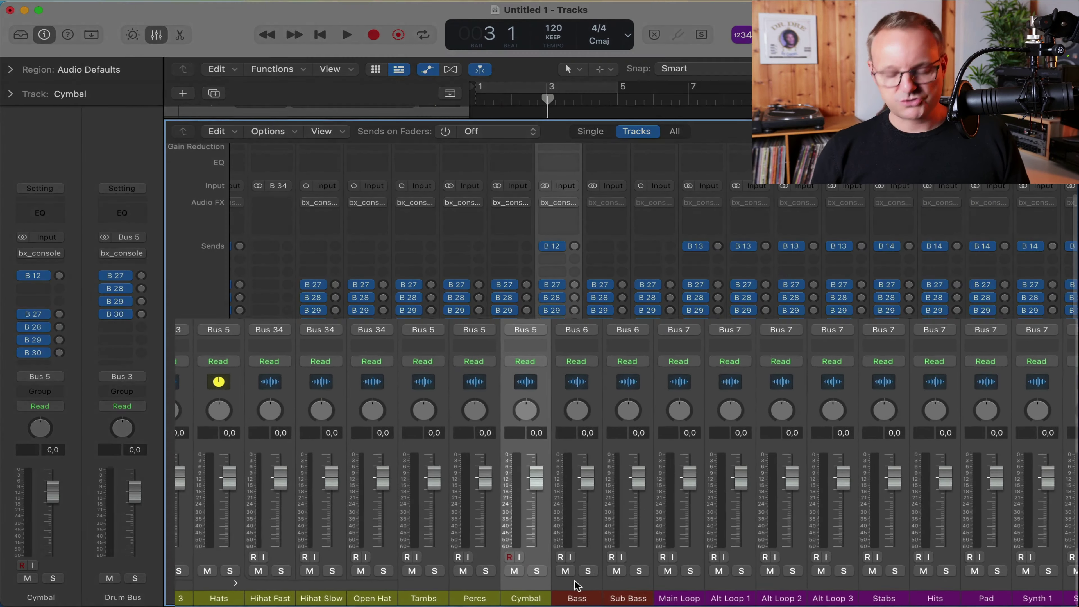
# Select the Bass channel and the Sub Bass channel in turn, and select both together
pyautogui.click(576, 586)
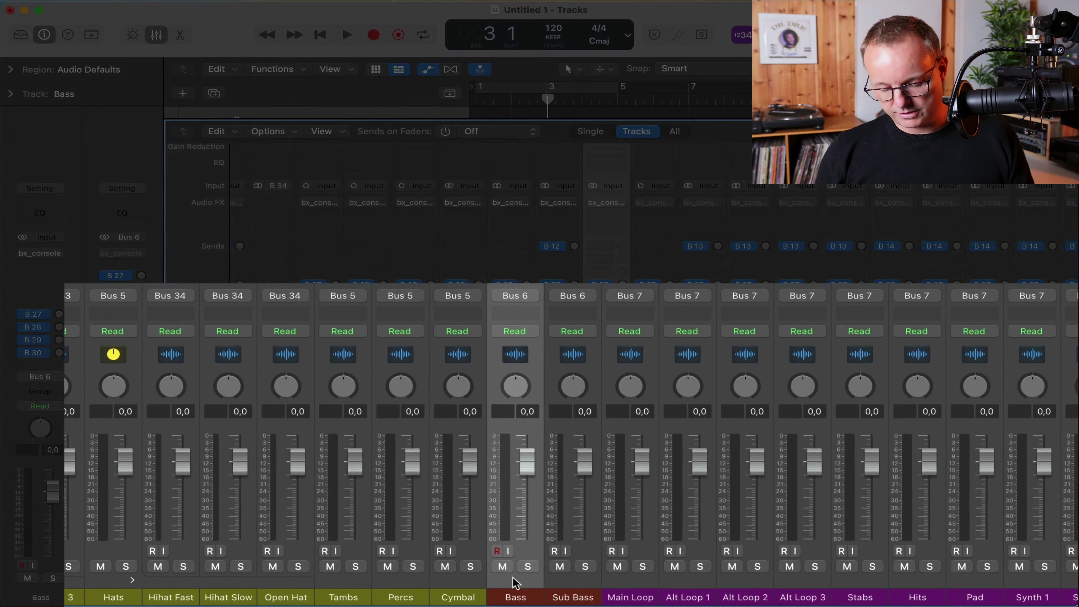
pyautogui.click(636, 591)
pyautogui.click(582, 592)
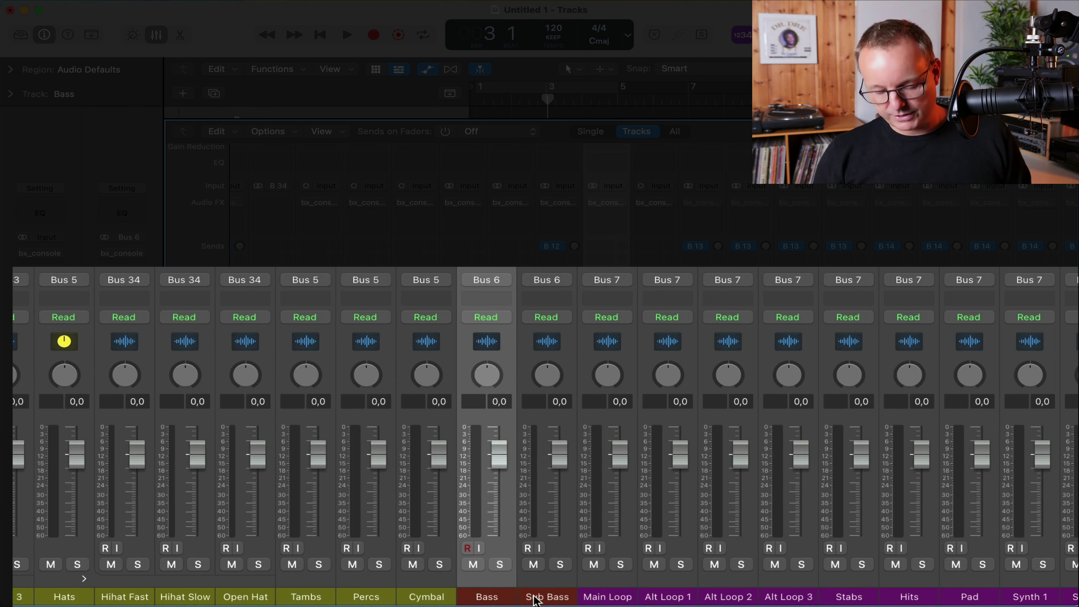
pyautogui.click(568, 581)
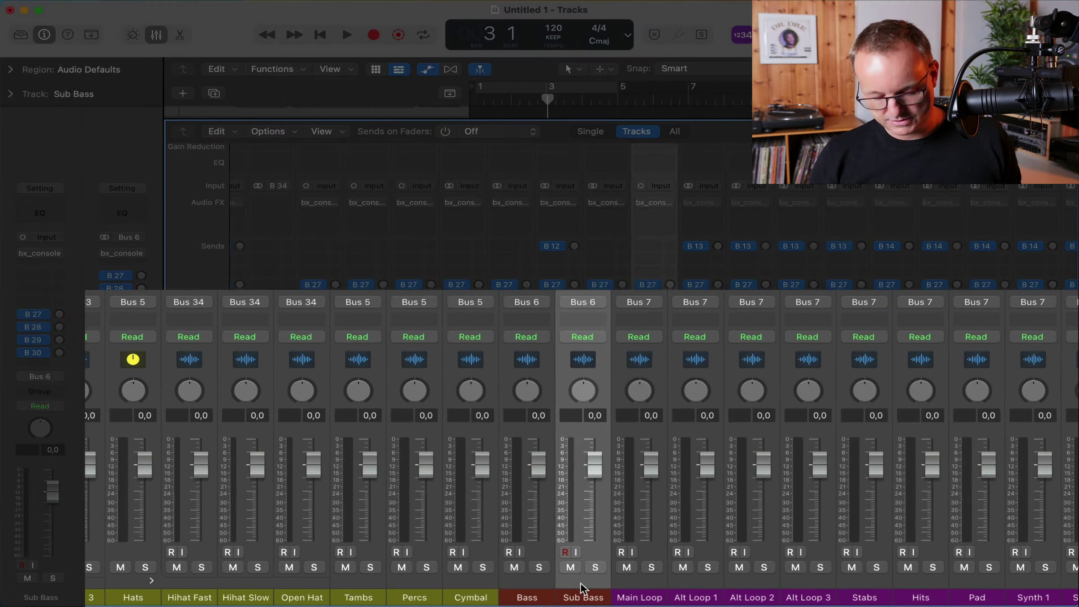
pyautogui.click(514, 285)
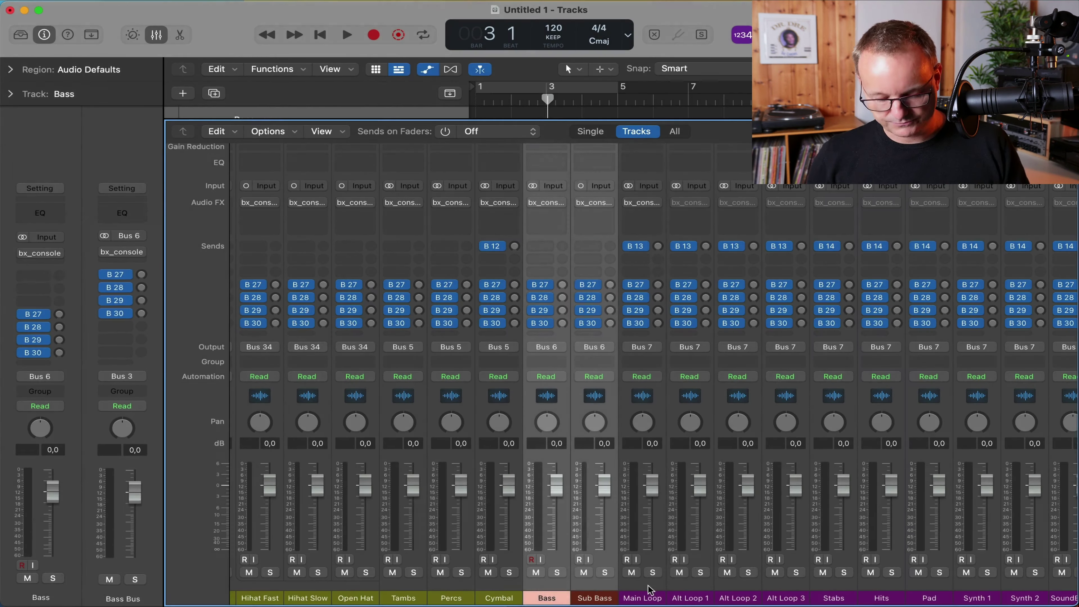
# Go through the instrument channels Main Loop, Alt Loop 1, Stabs, Hits and Pad by selecting them in turn
pyautogui.click(638, 587)
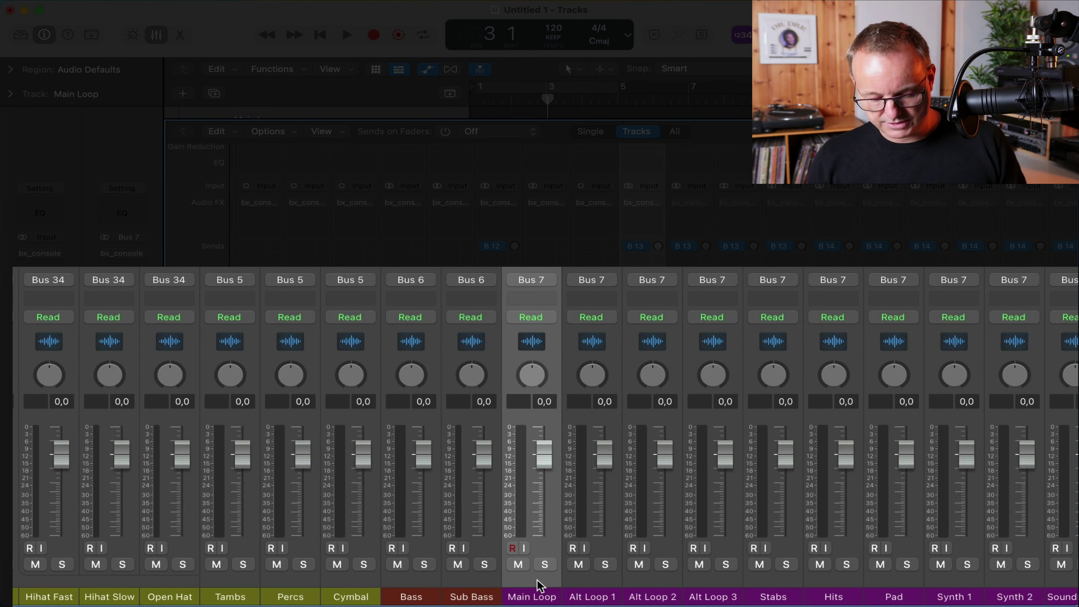
pyautogui.click(588, 592)
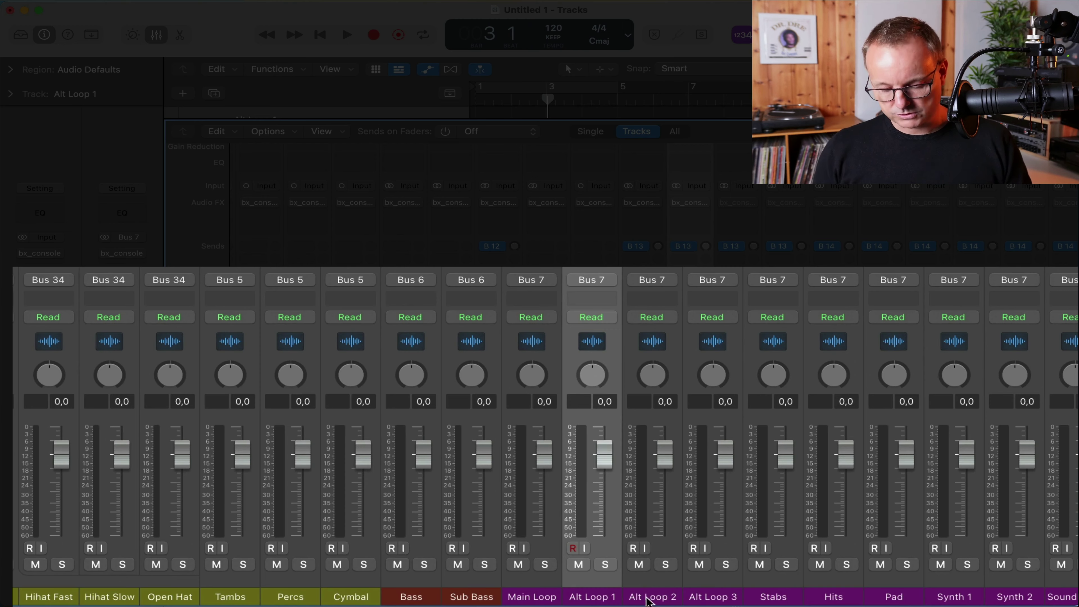
pyautogui.hscroll(5, 714, 585)
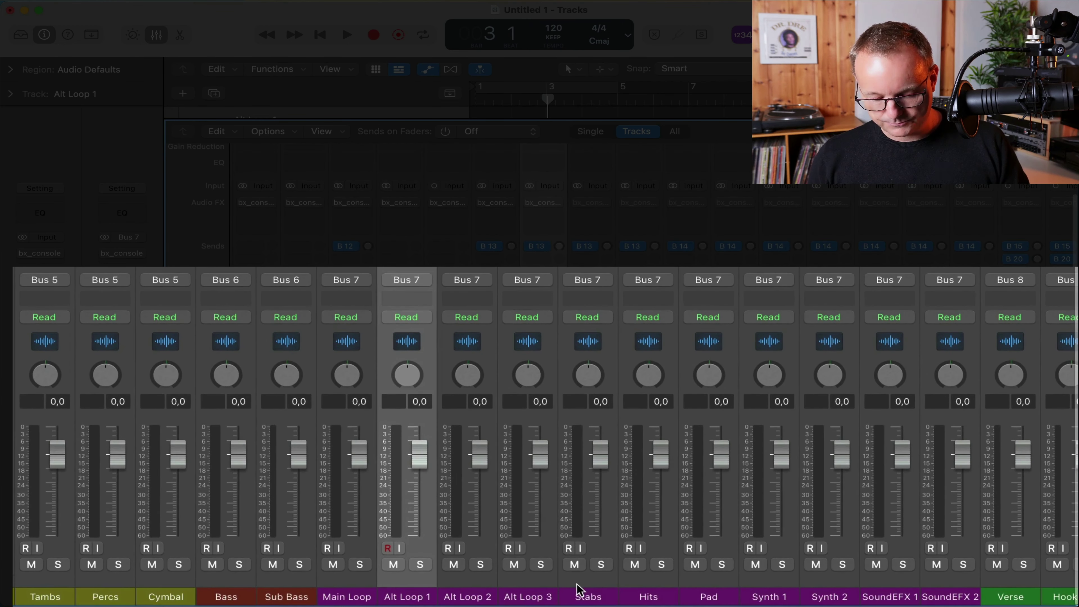
pyautogui.click(579, 589)
pyautogui.click(640, 589)
pyautogui.click(702, 585)
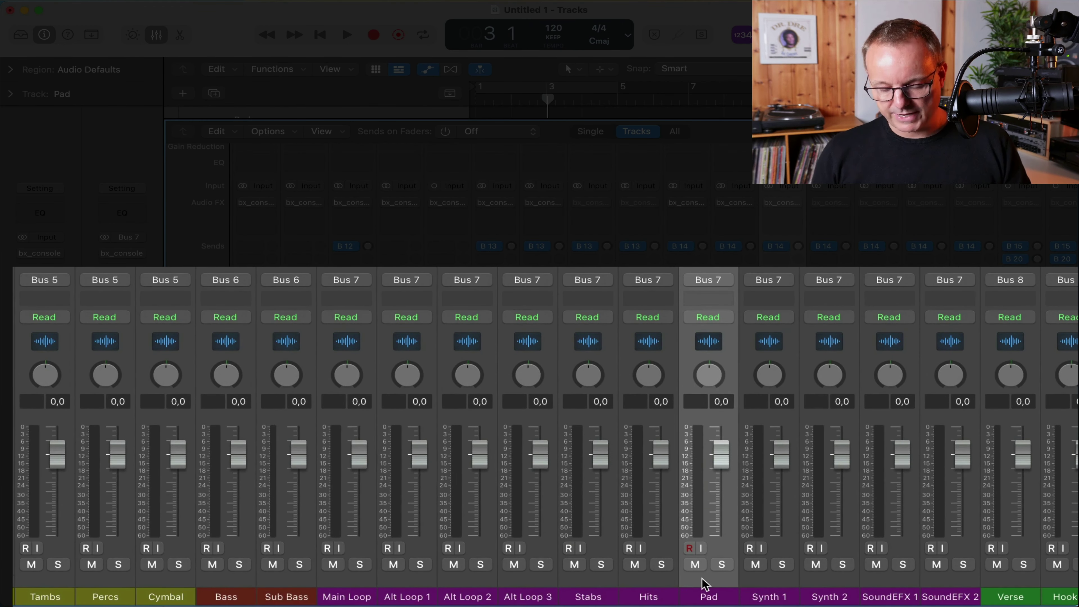
# Select the Synth channels and the SoundEFX channels, and select all instrument channels from Main Loop to SoundEFX 2
pyautogui.hscroll(5, 702, 585)
pyautogui.click(657, 591)
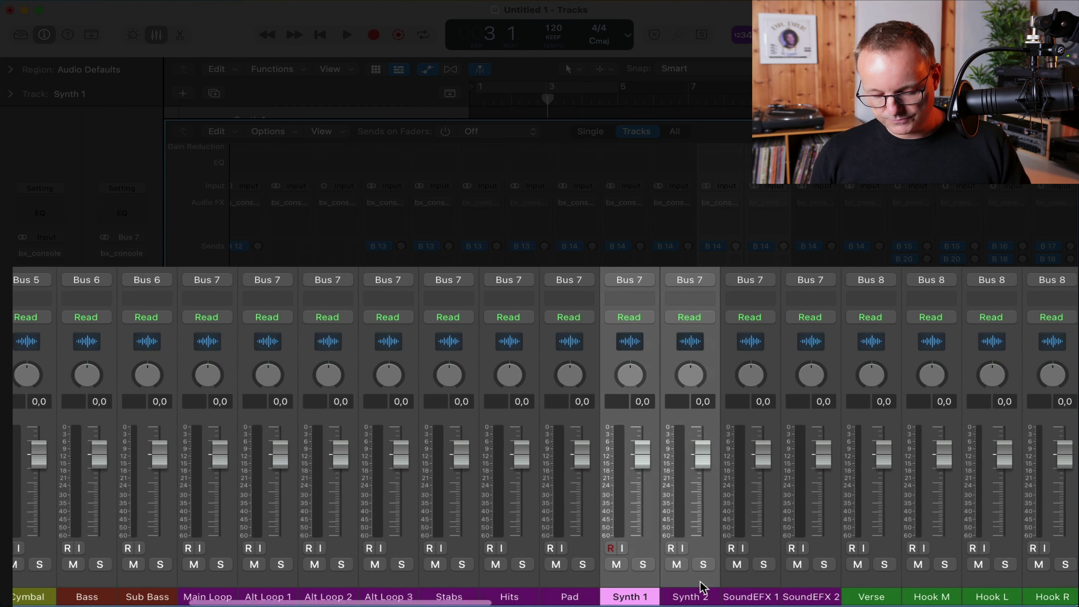
pyautogui.hscroll(3, 700, 588)
pyautogui.click(680, 590)
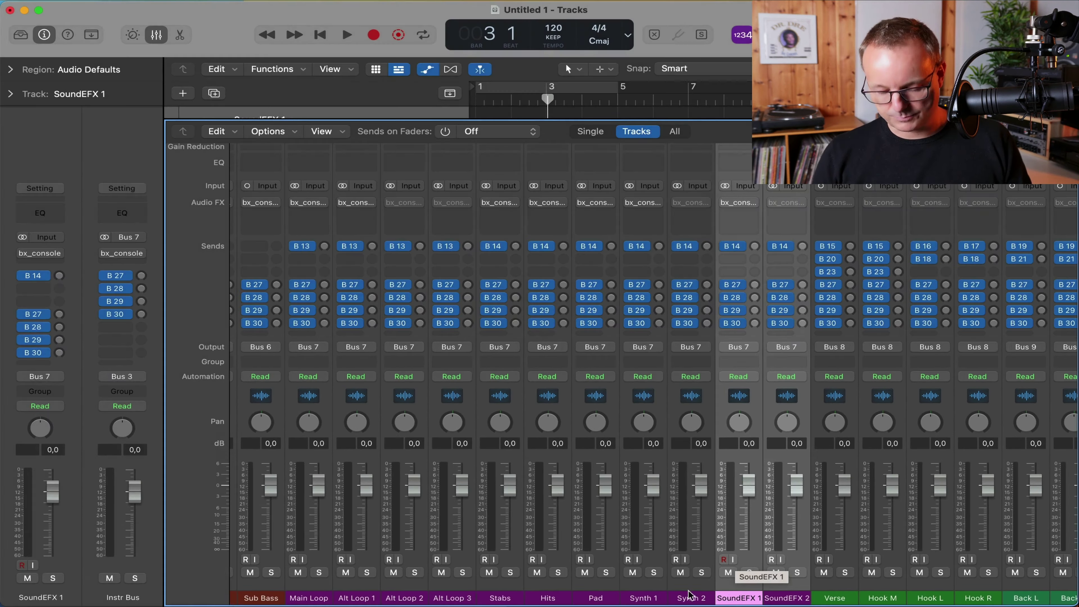
pyautogui.click(589, 595)
pyautogui.click(786, 591)
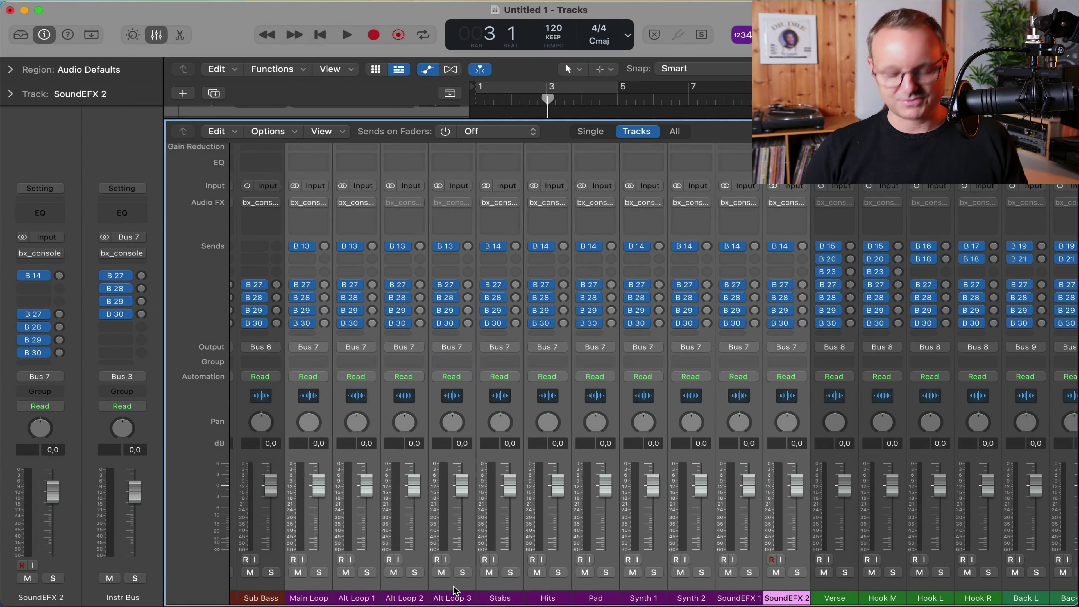
# Go through the vocal channels by selecting Verse, the group Hook M to Hook R, and the group Back L to Adlibs 2
pyautogui.hscroll(5, 575, 593)
pyautogui.click(574, 595)
pyautogui.hscroll(1, 574, 593)
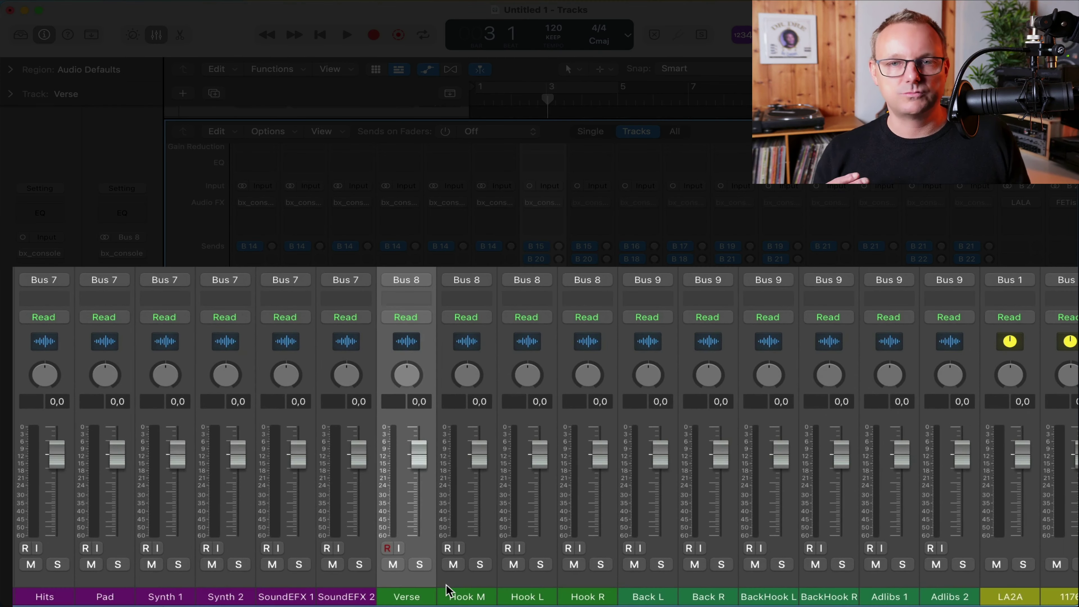
pyautogui.hscroll(1, 448, 591)
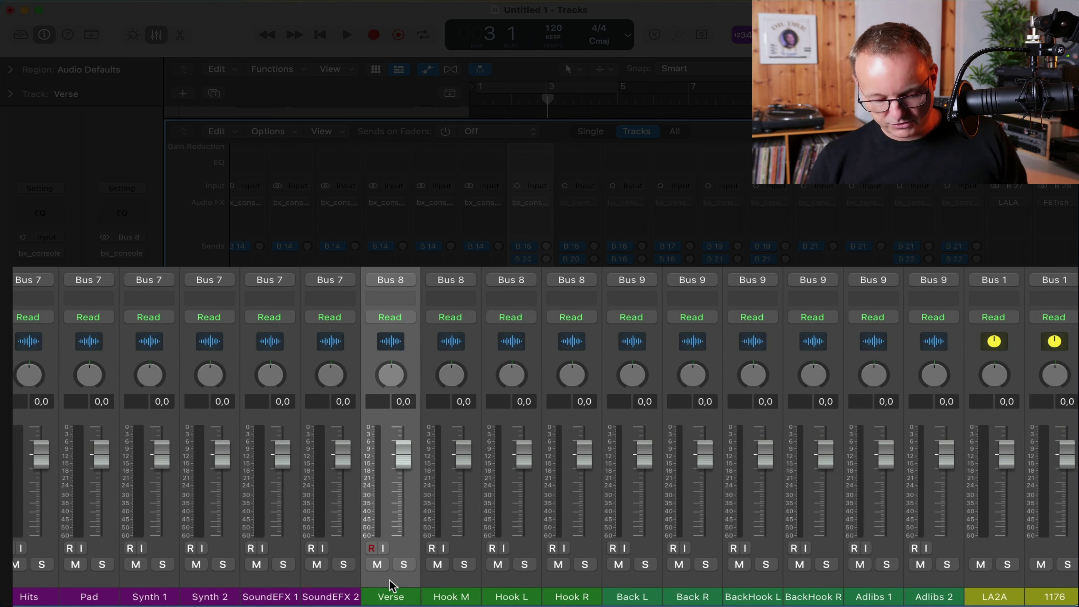
pyautogui.moveTo(466, 593); pyautogui.dragTo(547, 597)
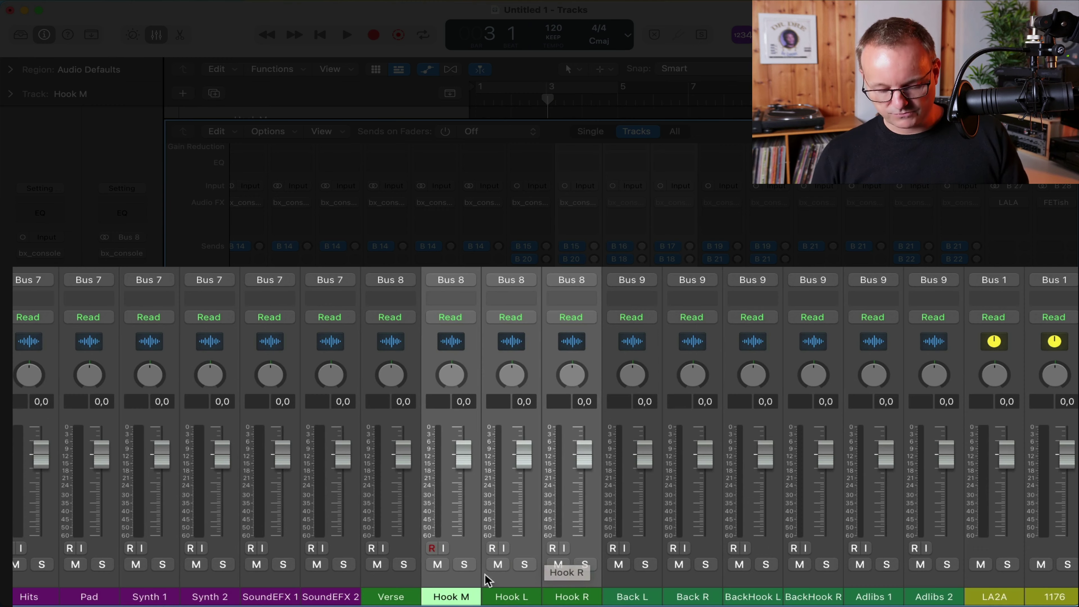
pyautogui.click(448, 593)
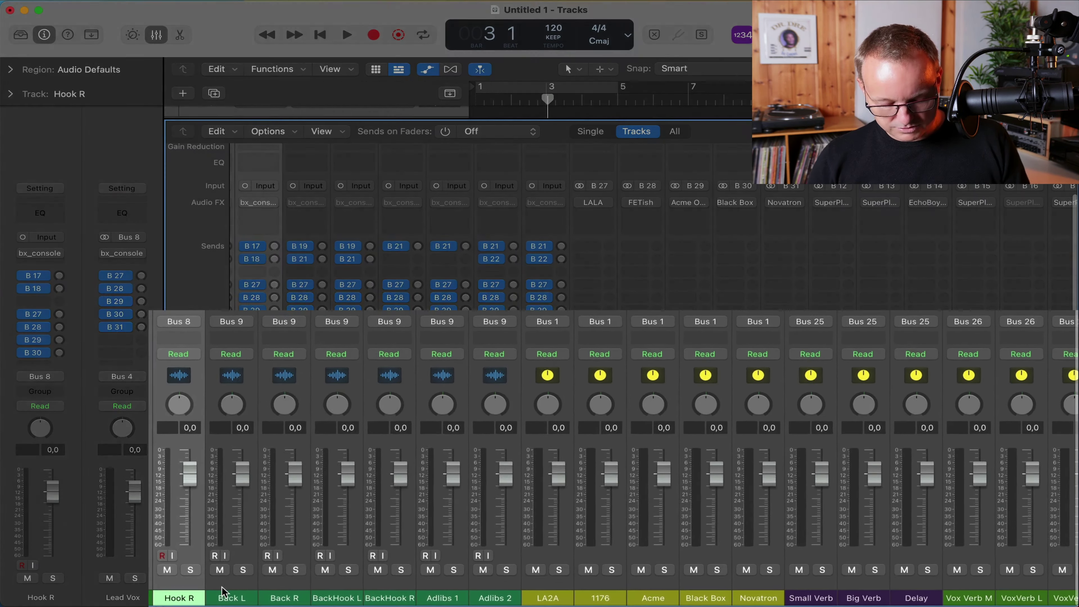
pyautogui.click(306, 593)
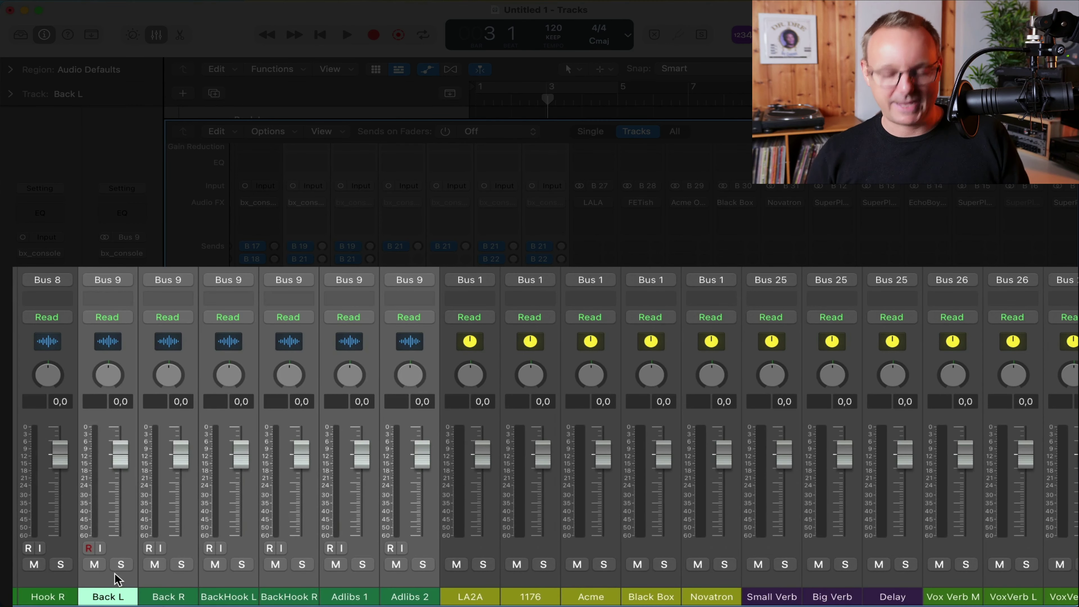
# Go through the parallel processing channels LA2A, 1176, Acme, Black Box and Novatron by selecting them
pyautogui.hscroll(4, 187, 552)
pyautogui.click(260, 597)
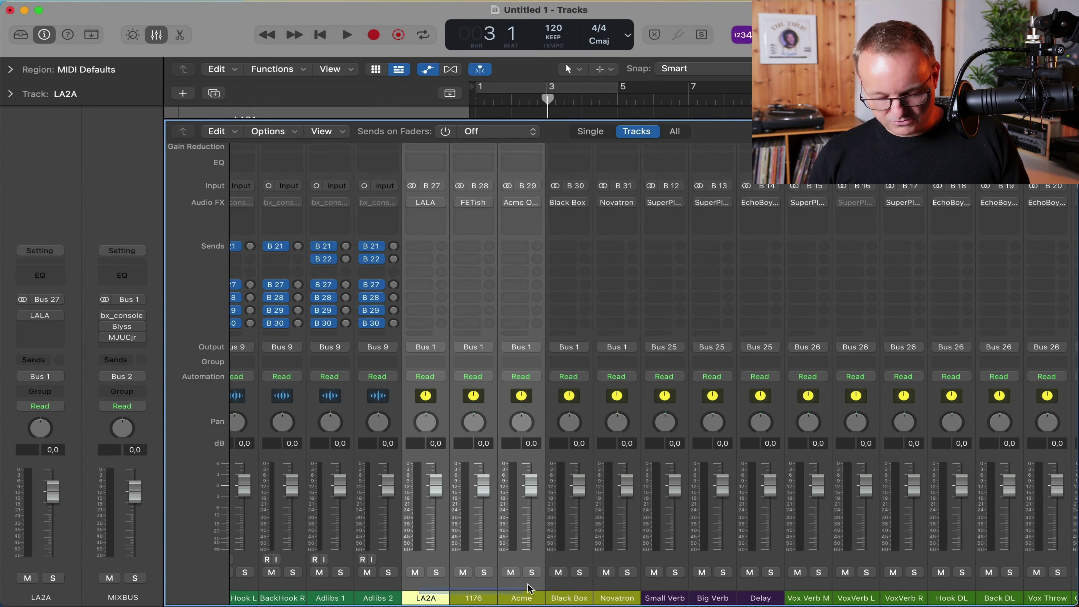
pyautogui.click(580, 589)
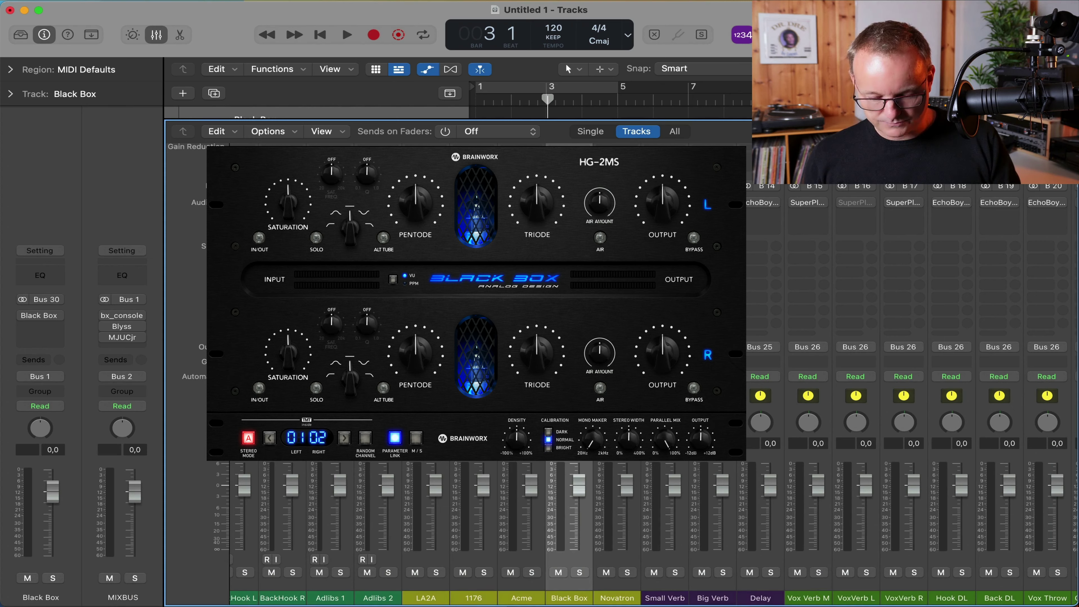
pyautogui.press('Left')
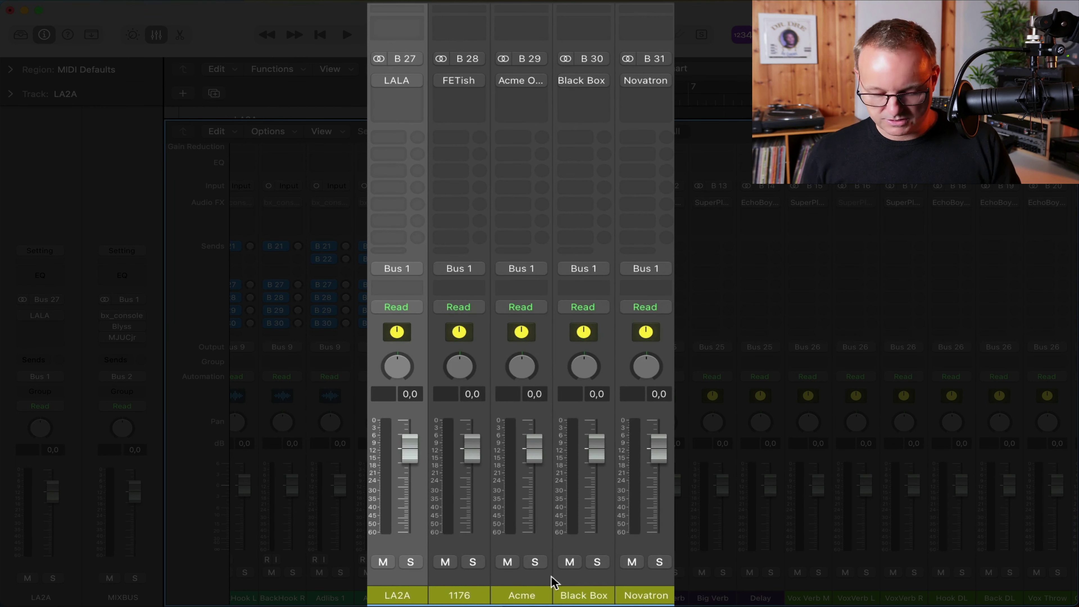
pyautogui.click(656, 582)
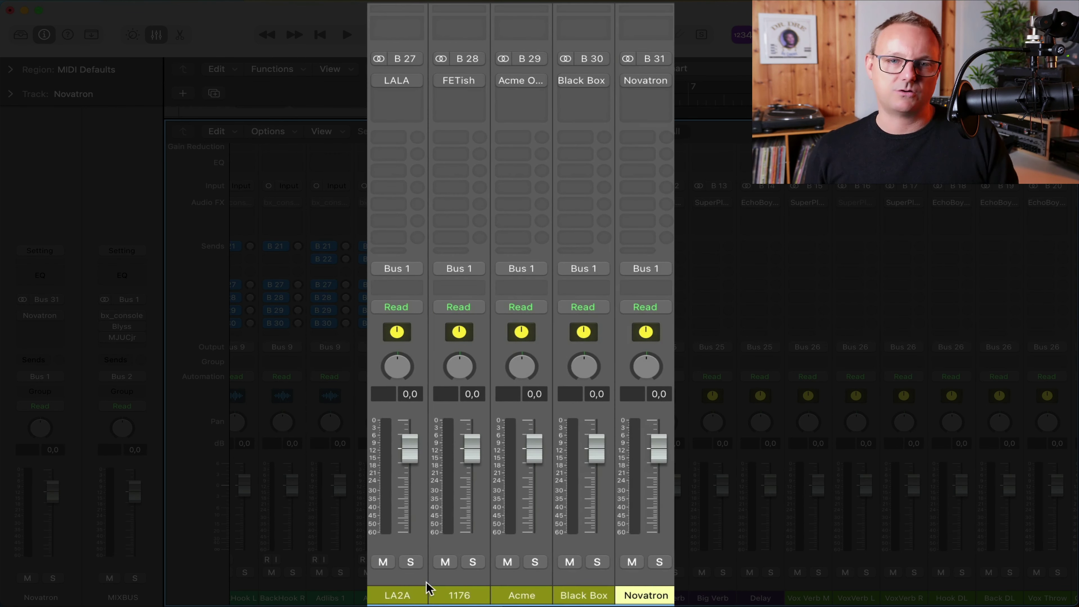
# Select the LA2A channel and open its LALA plug-in
pyautogui.click(395, 589)
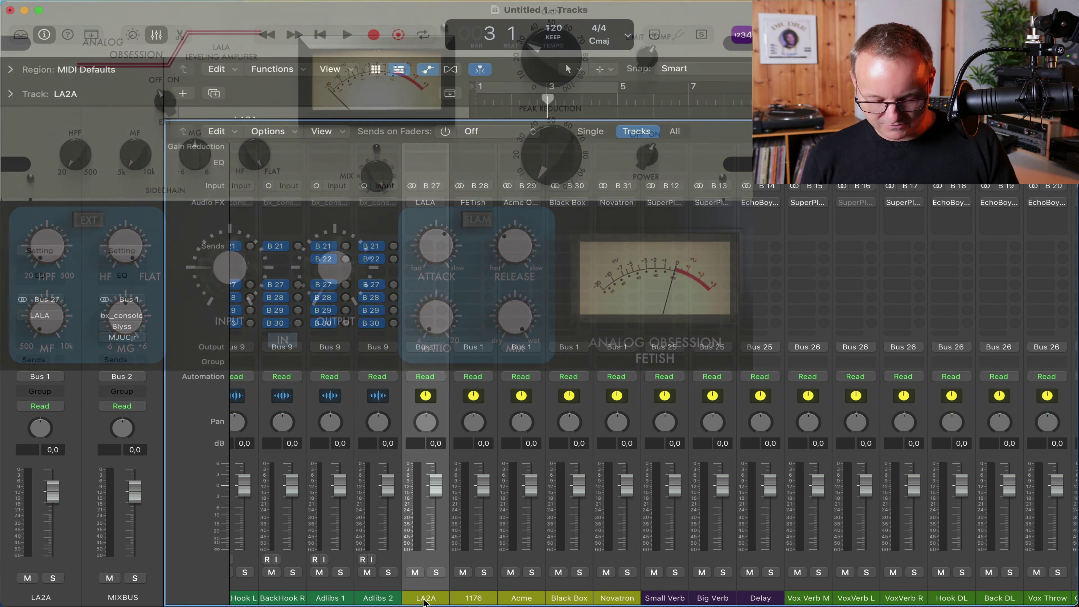
pyautogui.click(426, 202)
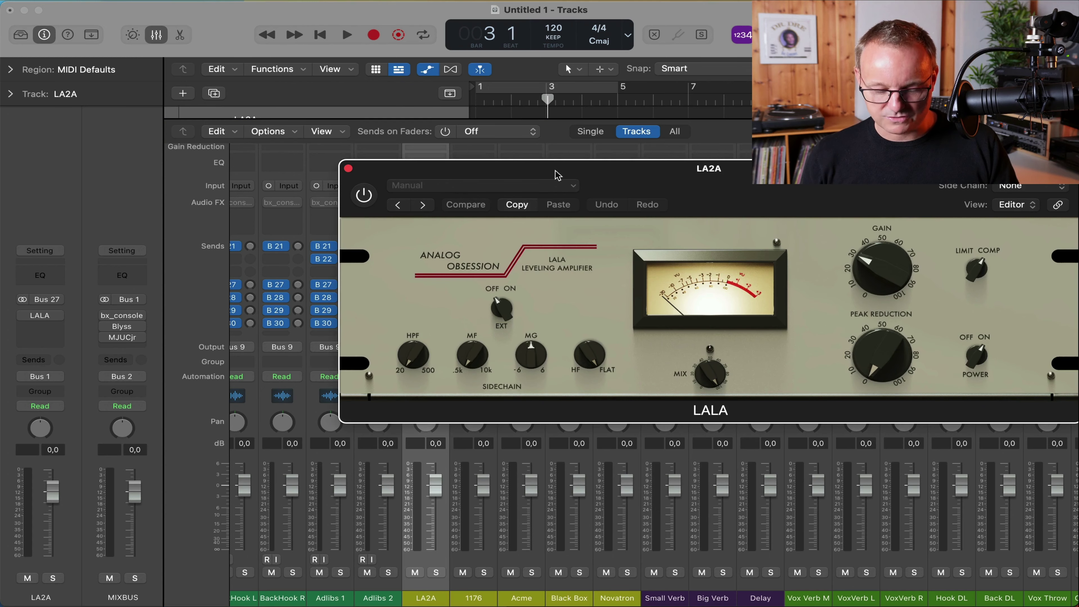
# View the LA2A channel's LALA plug-in and the 1176 channel's FETish plug-in, closing each one after viewing
pyautogui.moveTo(572, 167); pyautogui.dragTo(400, 161)
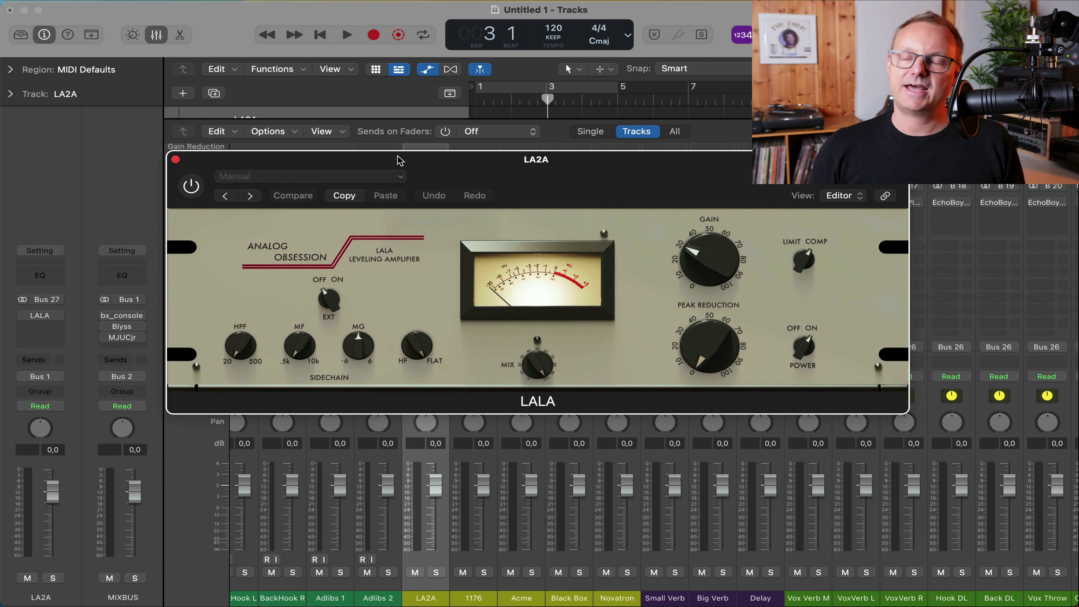
pyautogui.click(176, 160)
pyautogui.moveTo(609, 185); pyautogui.dragTo(470, 151)
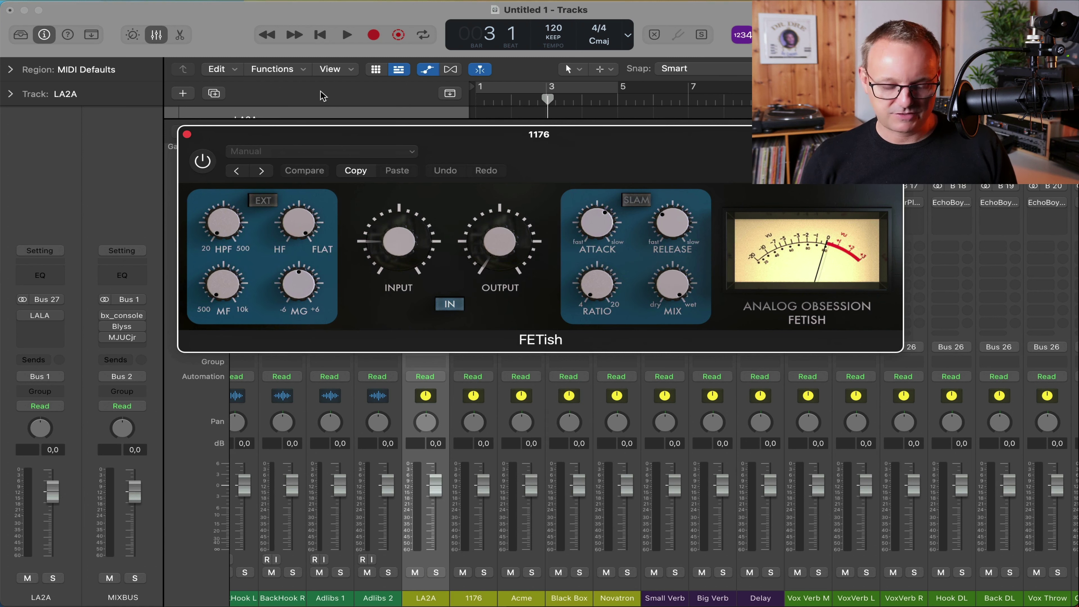
pyautogui.click(187, 134)
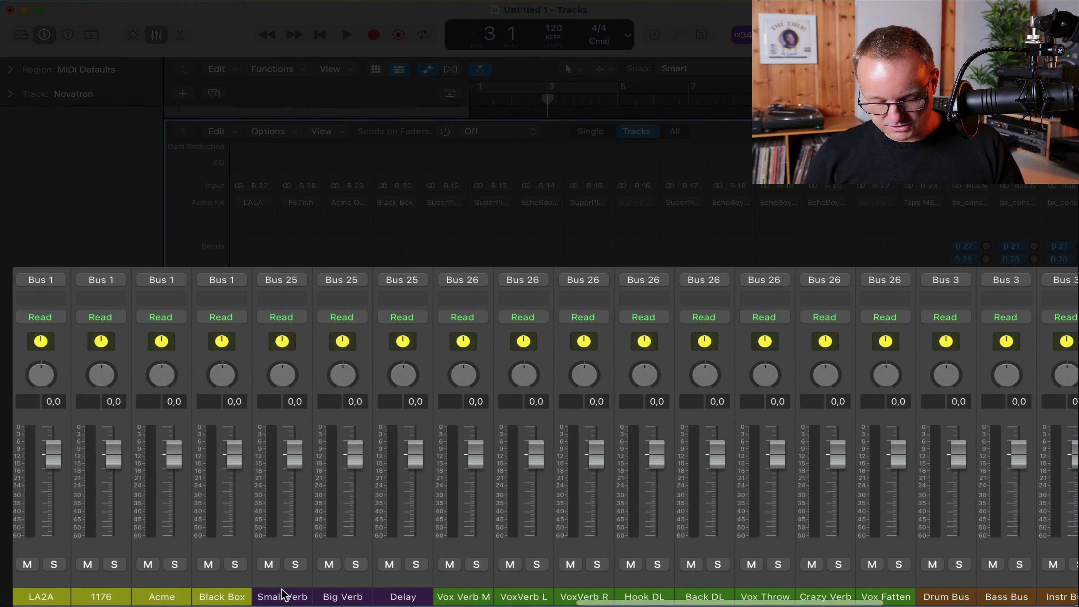
# Go through the beat effect channels by selecting Big Verb, Delay and Small Verb
pyautogui.click(475, 596)
pyautogui.click(356, 593)
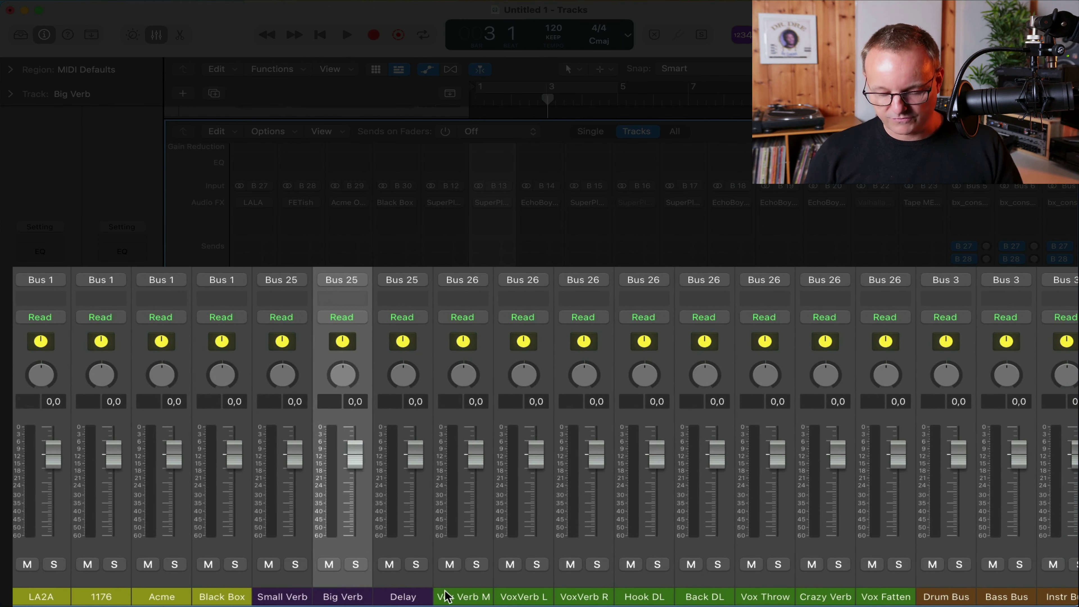
pyautogui.click(411, 593)
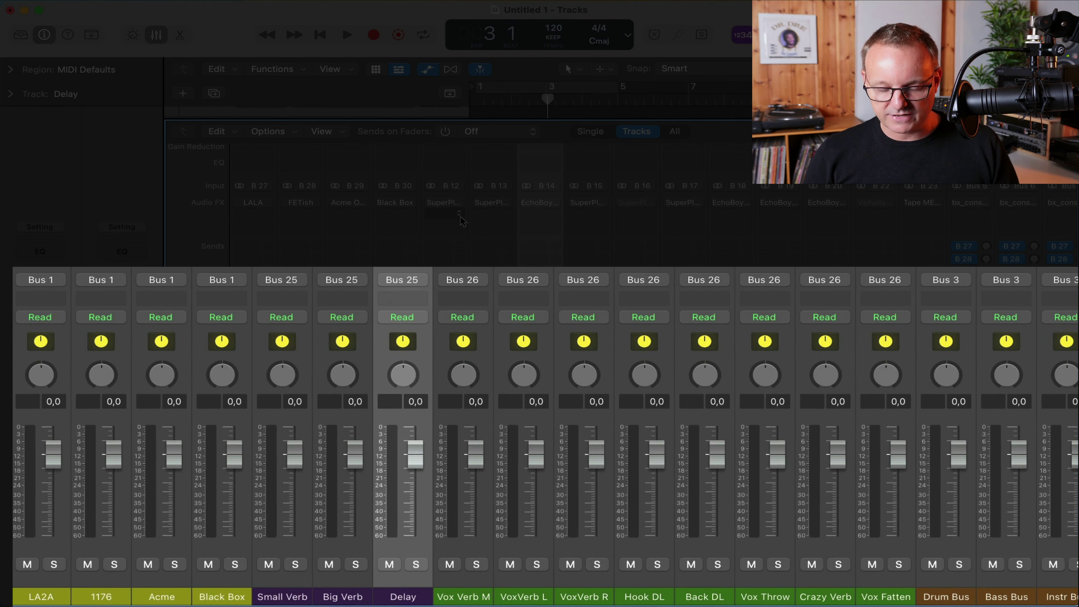
pyautogui.click(294, 597)
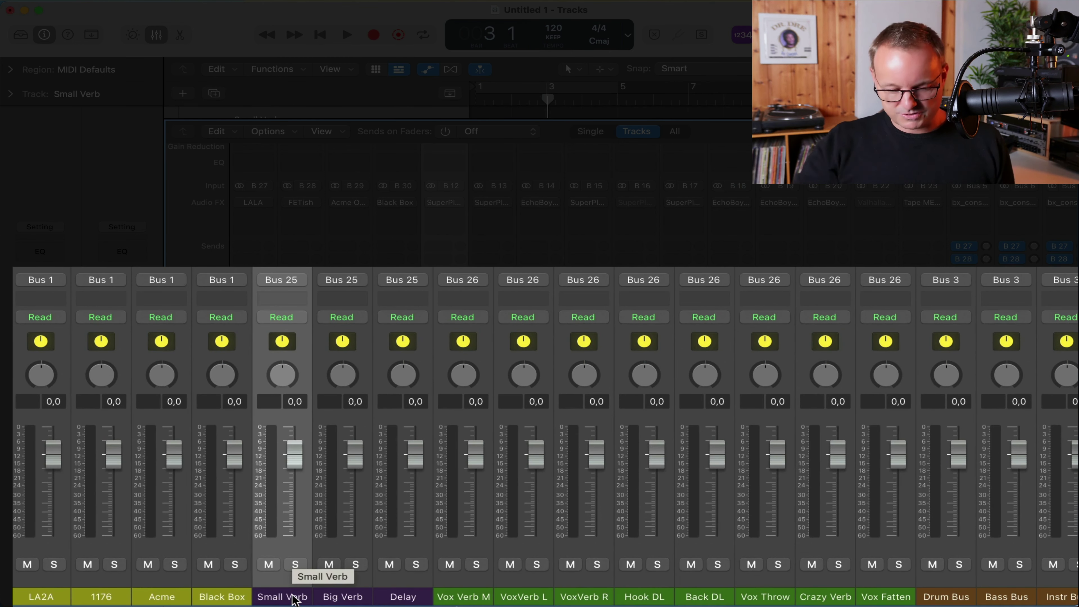
# Examine the channels feeding the effects, from the instruments to the vocals, and select the vocal reverb channels Vox Verb M and VoxVerb L
pyautogui.hscroll(-15, 293, 597)
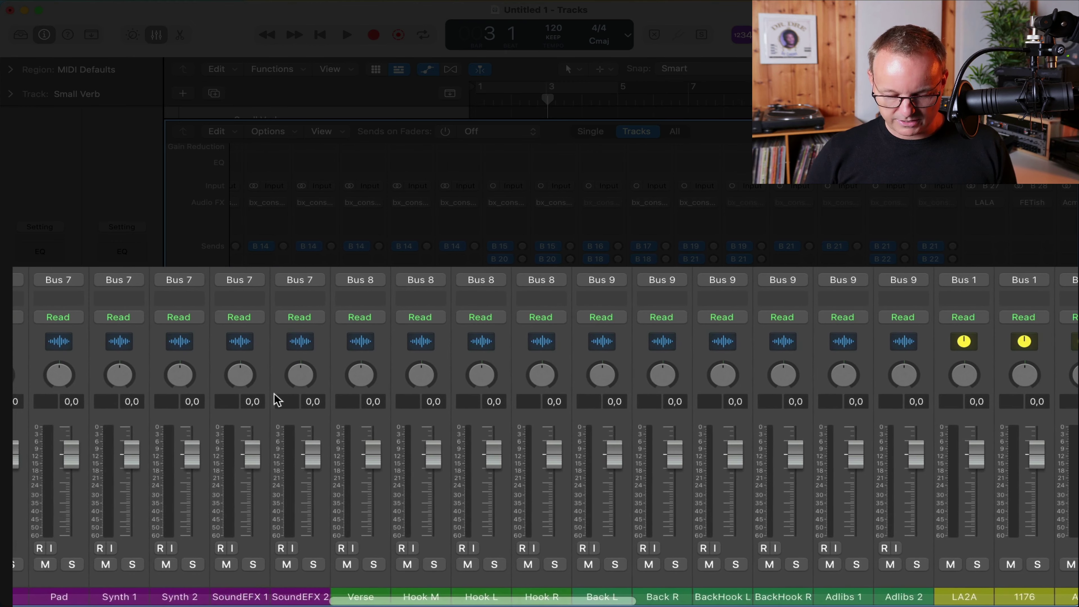
pyautogui.hscroll(-2, 288, 380)
pyautogui.hscroll(10, 288, 380)
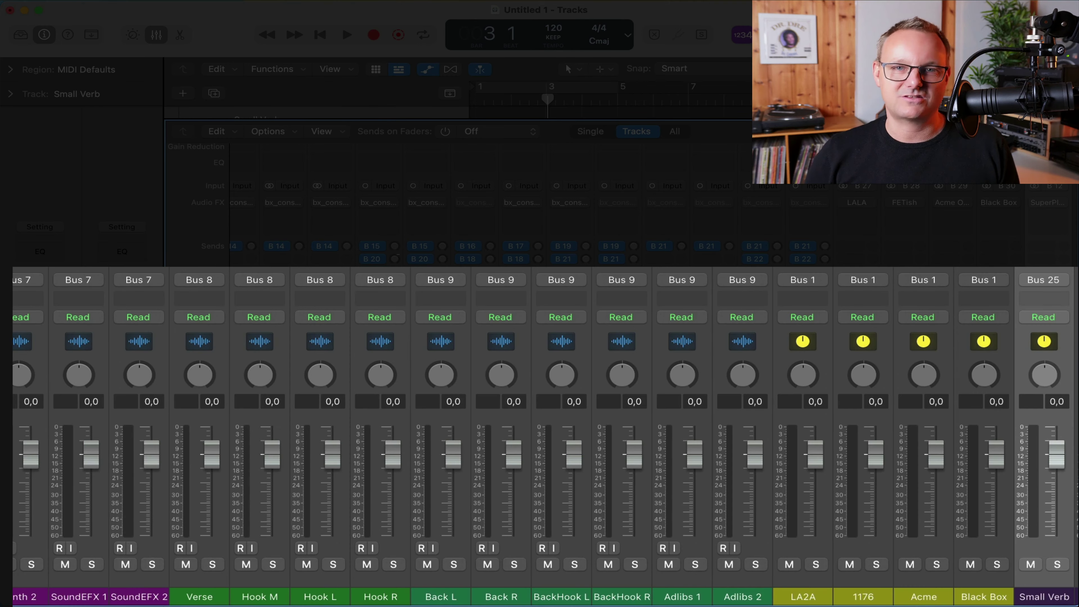
pyautogui.hscroll(12, 586, 404)
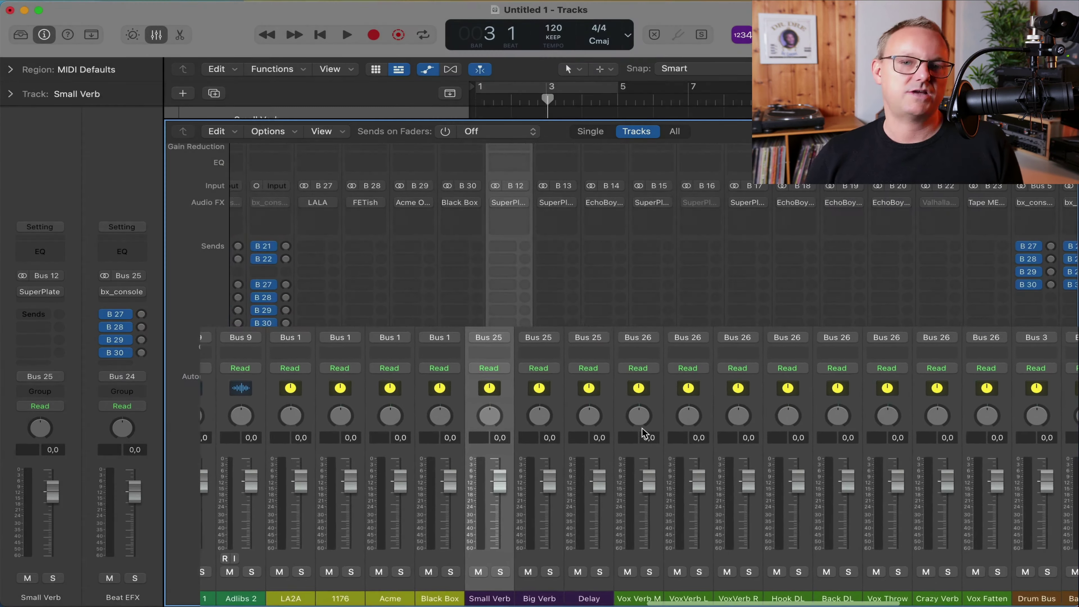
pyautogui.hscroll(-5, 656, 435)
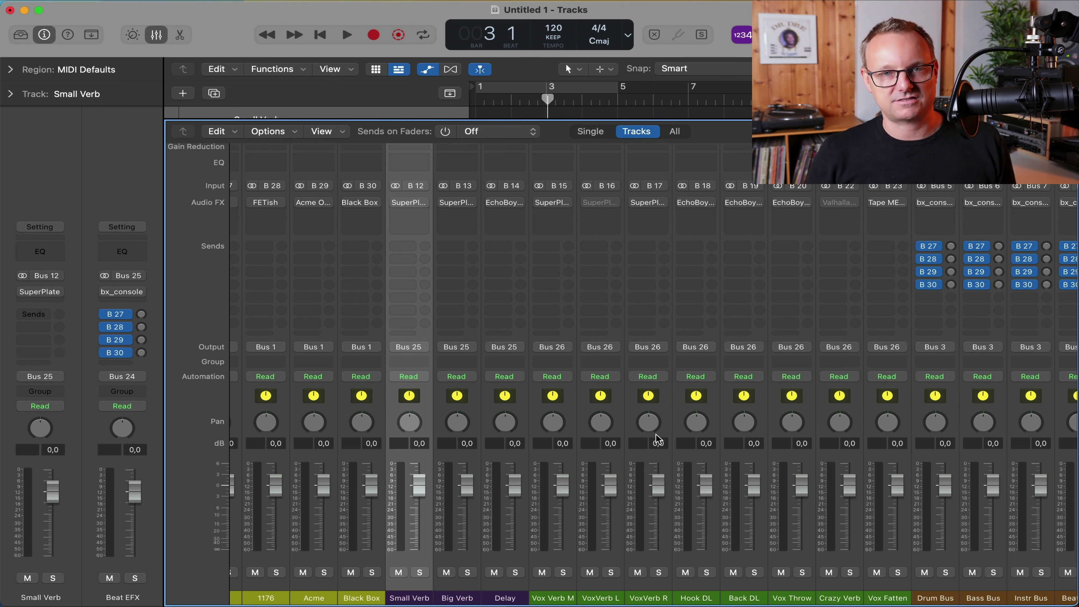
pyautogui.click(552, 531)
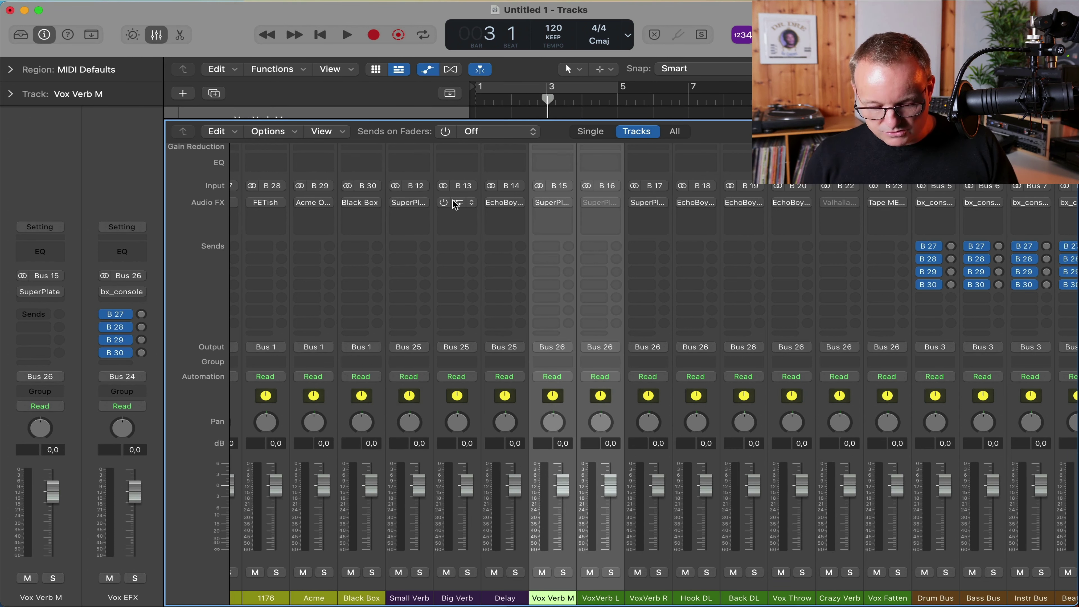
# View the Big Verb channel's plug-in, and turn the mix fully wet in the Hook DL channel's EchoBoy Jr before closing it
pyautogui.click(453, 203)
pyautogui.click(453, 205)
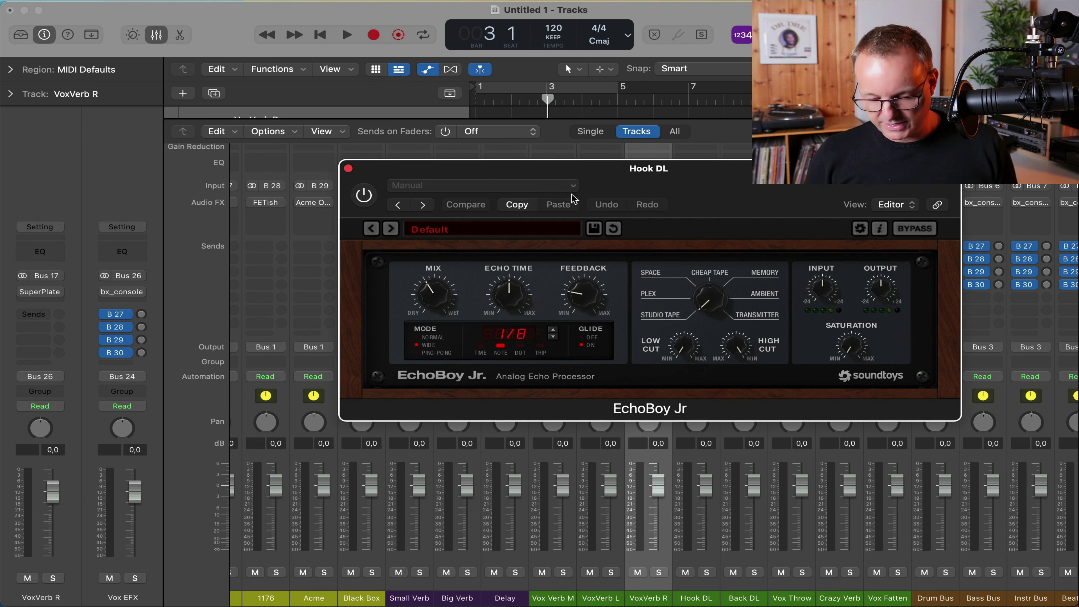
pyautogui.click(556, 202)
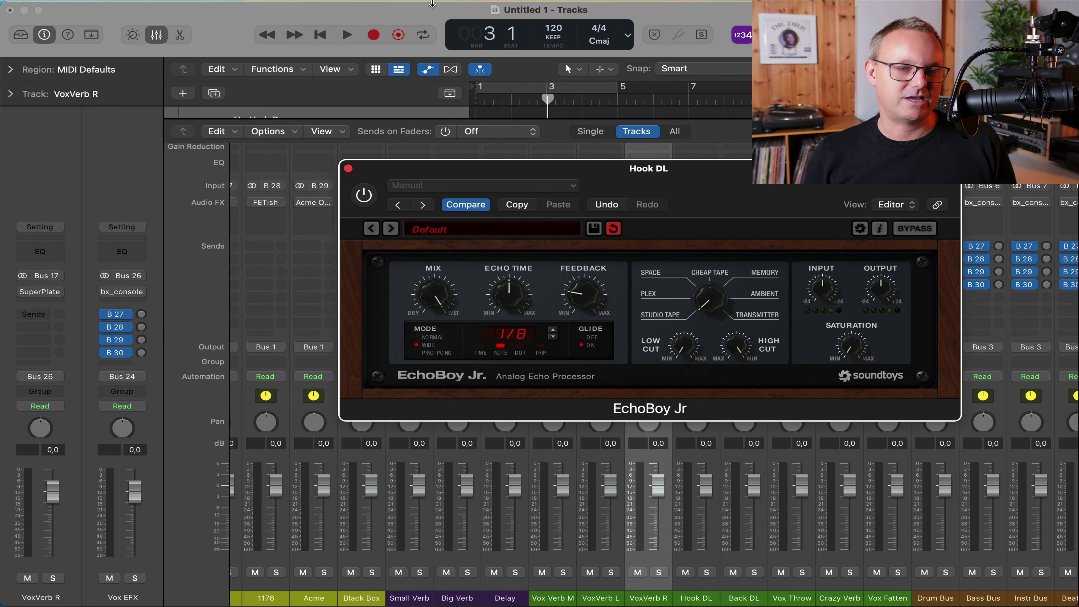
pyautogui.click(348, 168)
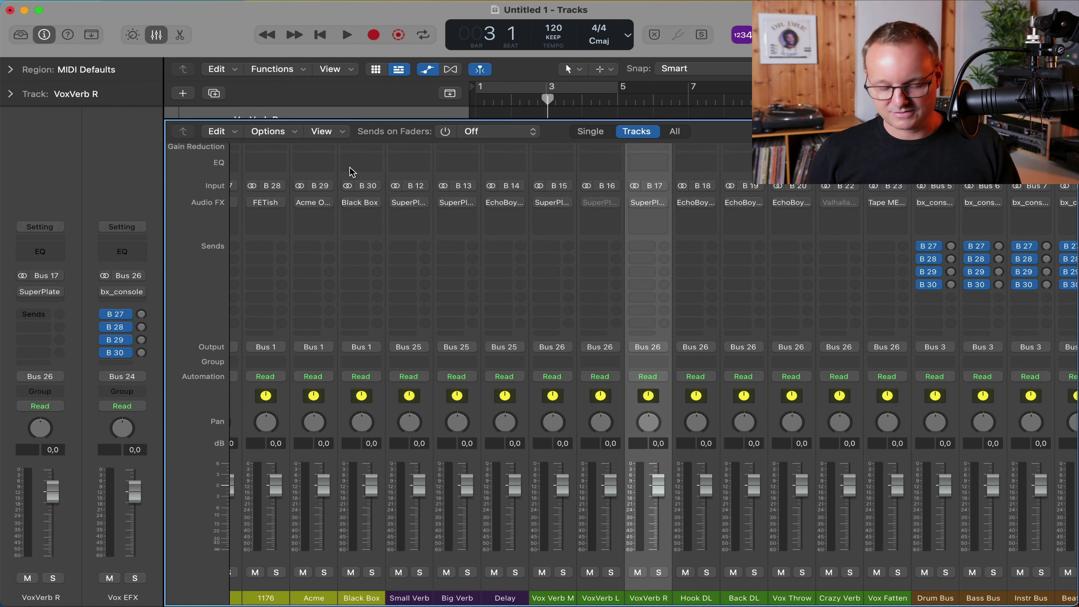
# Inspect the Tape MELLO-FI plug-in on the Vox Fatten channel and close it
pyautogui.hscroll(5, 664, 207)
pyautogui.click(663, 207)
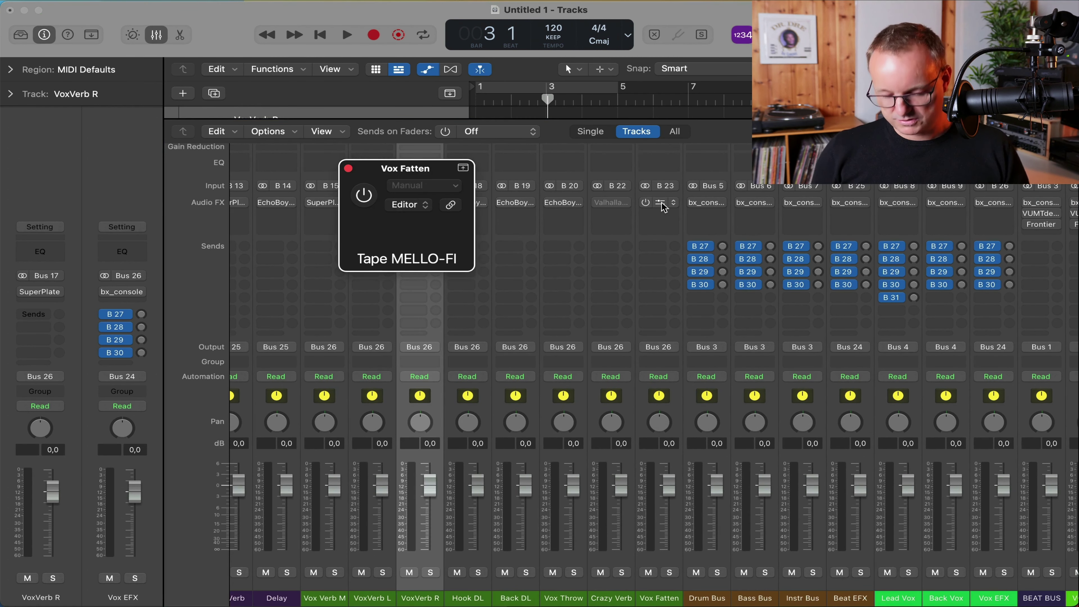
pyautogui.moveTo(782, 192); pyautogui.dragTo(682, 107)
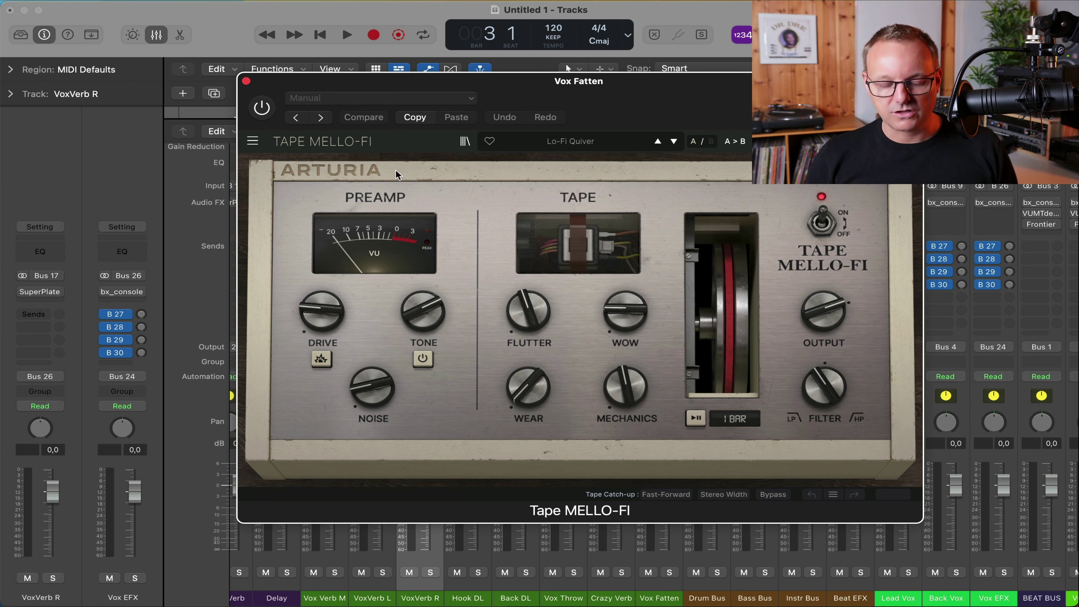
pyautogui.click(246, 82)
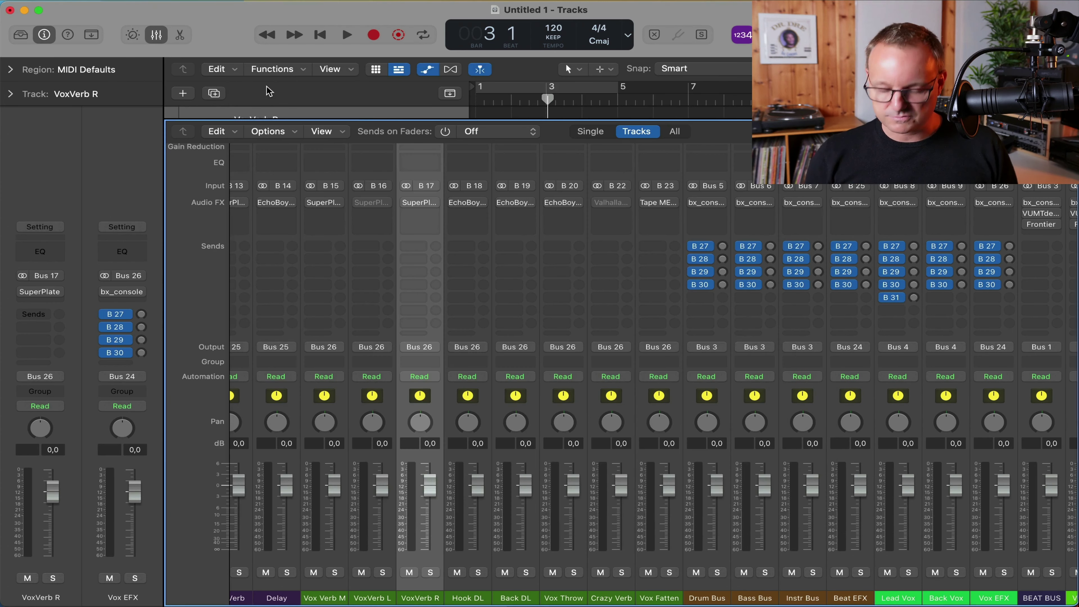
pyautogui.click(667, 203)
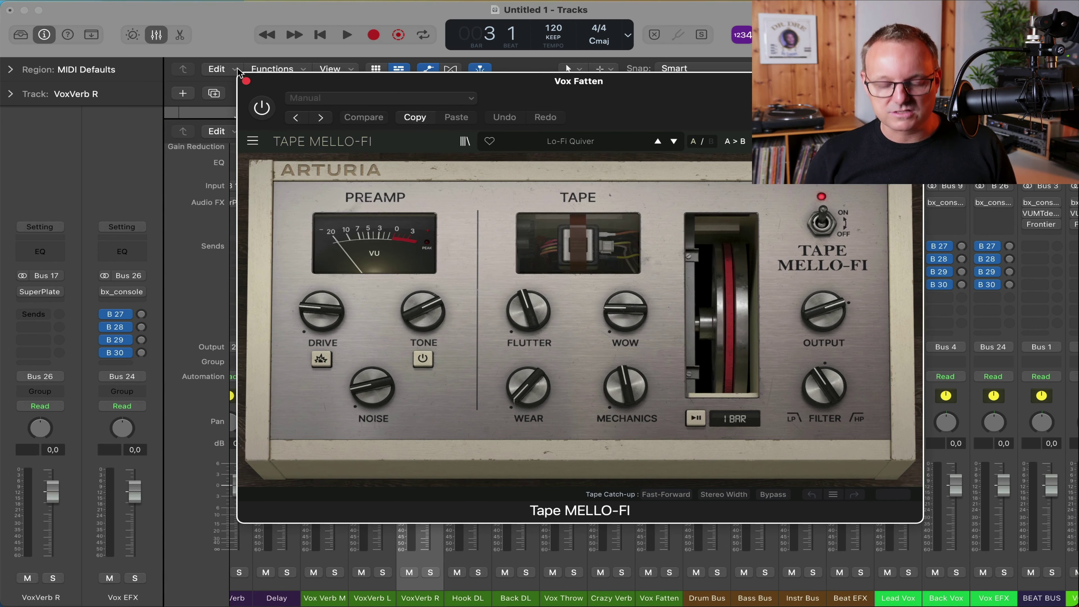
pyautogui.click(247, 80)
# Go through the submix buses by selecting Drum Bus to Beat EFX, Beat EFX alone, Lead Vox with Back Vox, and Vox EFX
pyautogui.click(380, 584)
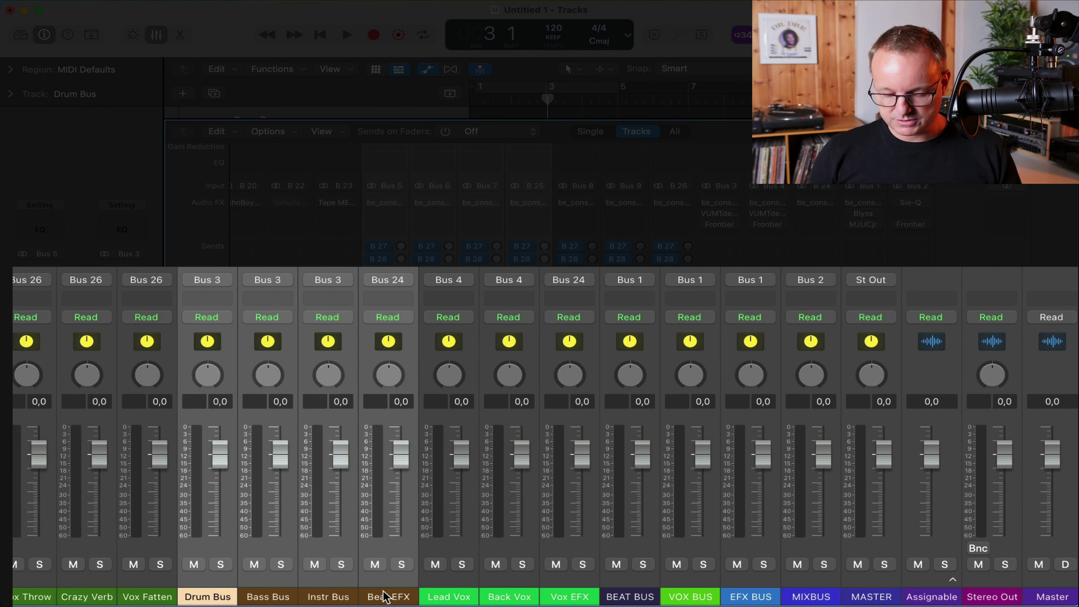
pyautogui.click(390, 595)
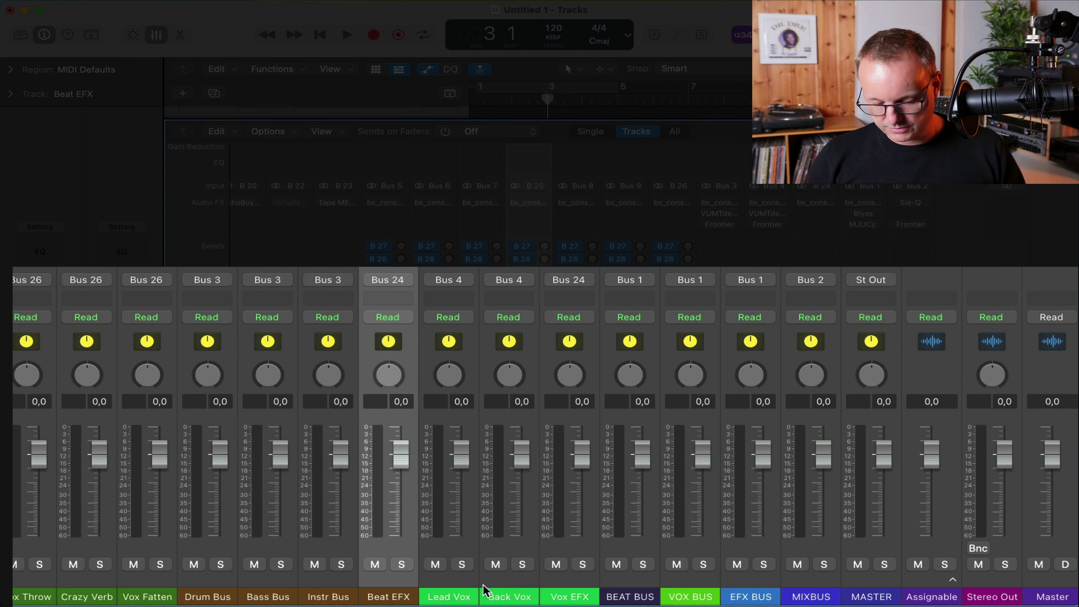
pyautogui.click(459, 595)
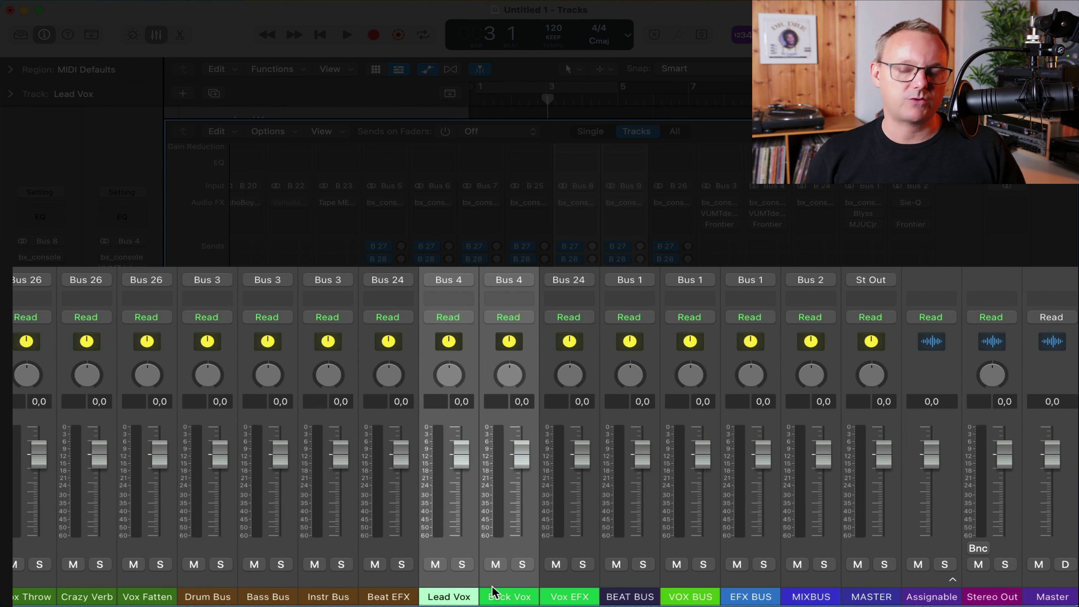
pyautogui.click(577, 595)
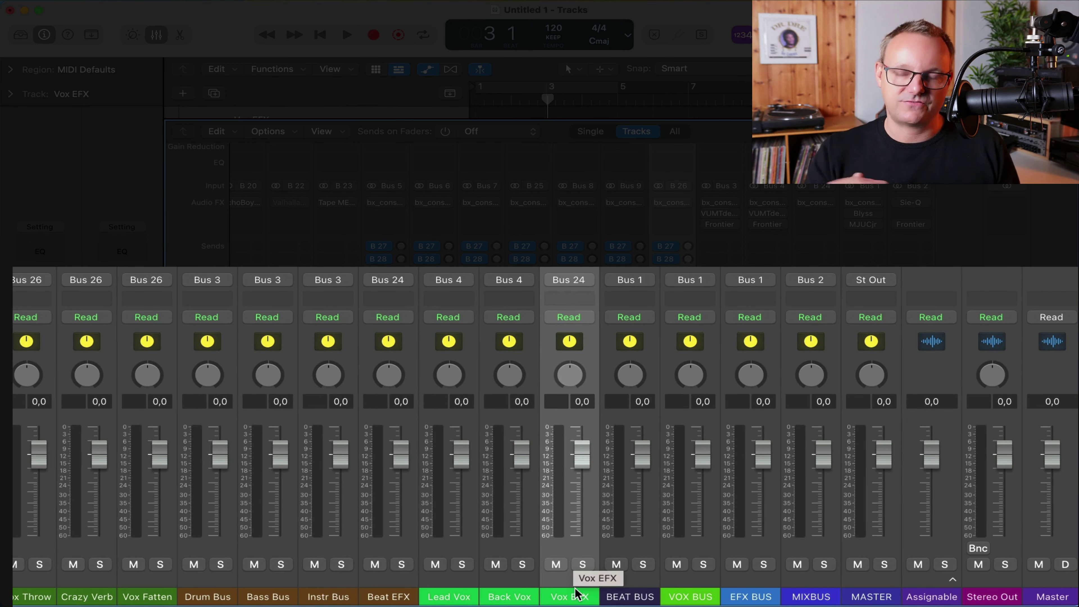
# Go through the main buses by selecting BEAT BUS, VOX BUS, EFX BUS, MIXBUS and MASTER
pyautogui.click(642, 594)
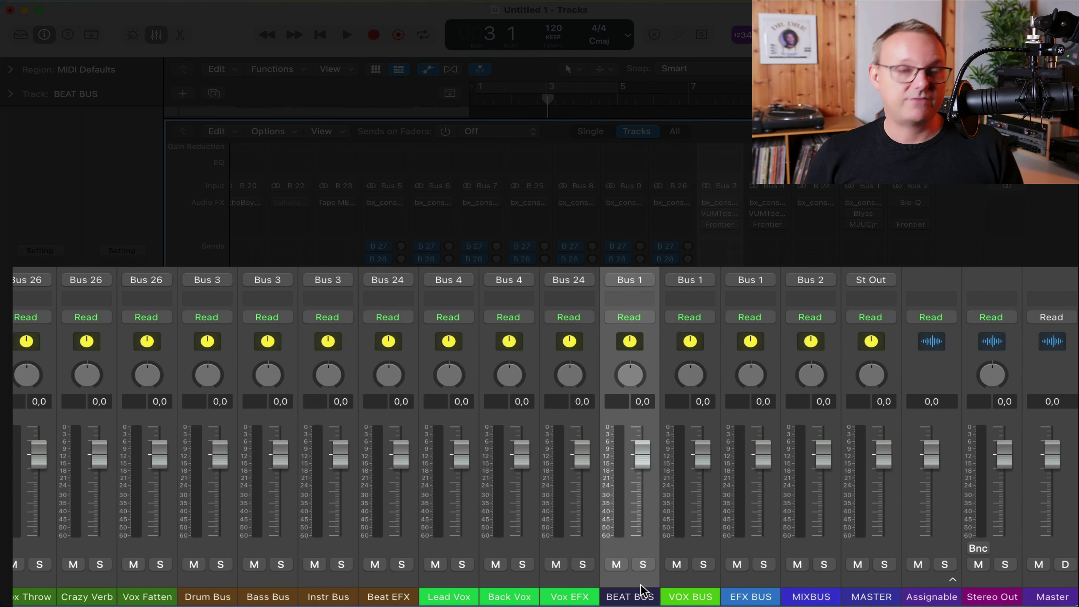
pyautogui.click(676, 600)
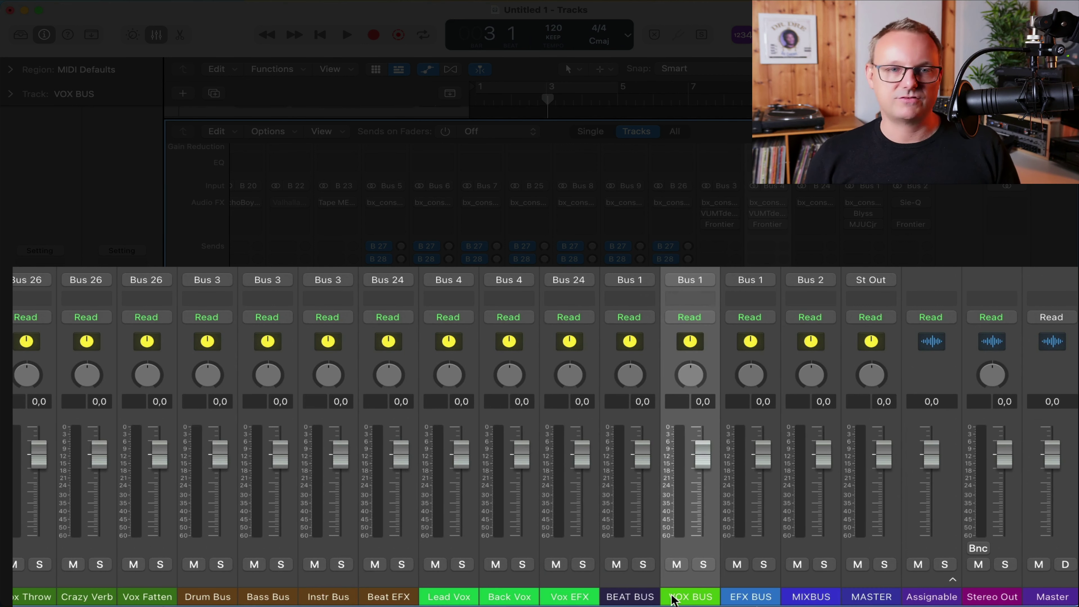
pyautogui.click(638, 595)
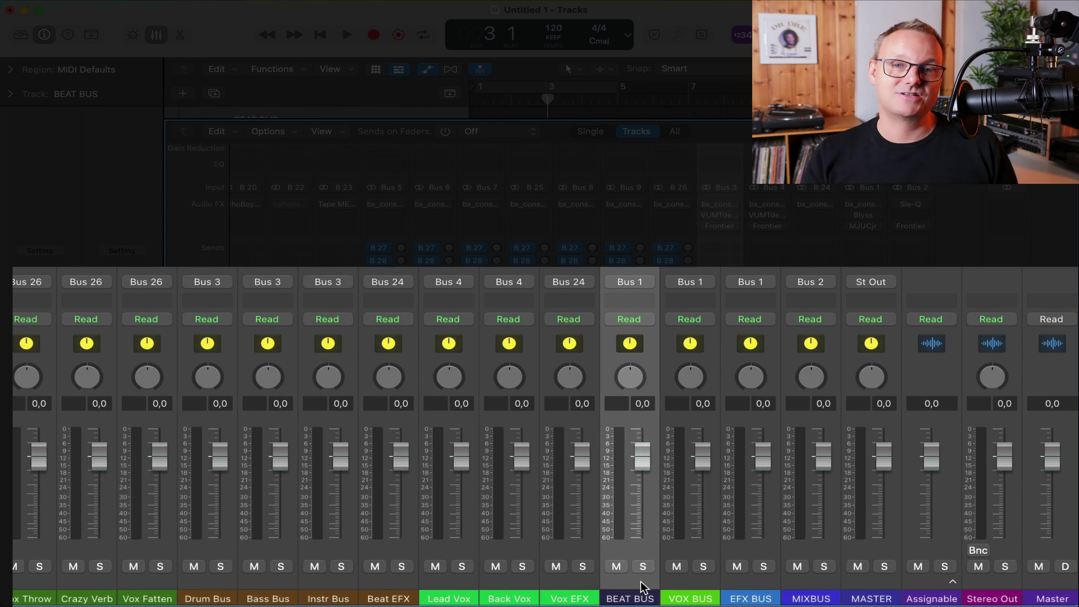
pyautogui.click(687, 594)
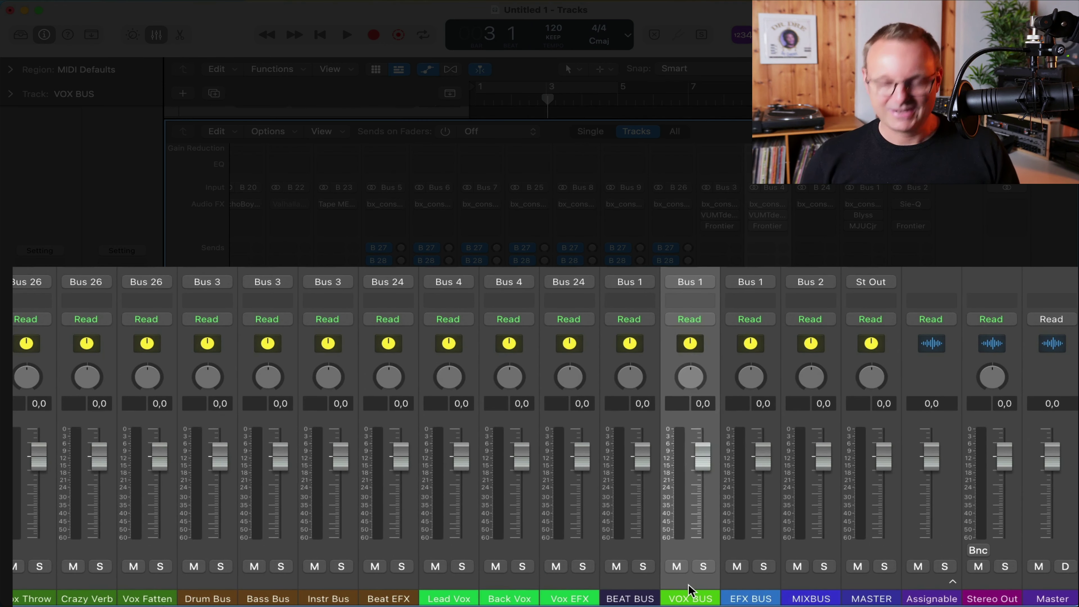
pyautogui.click(747, 595)
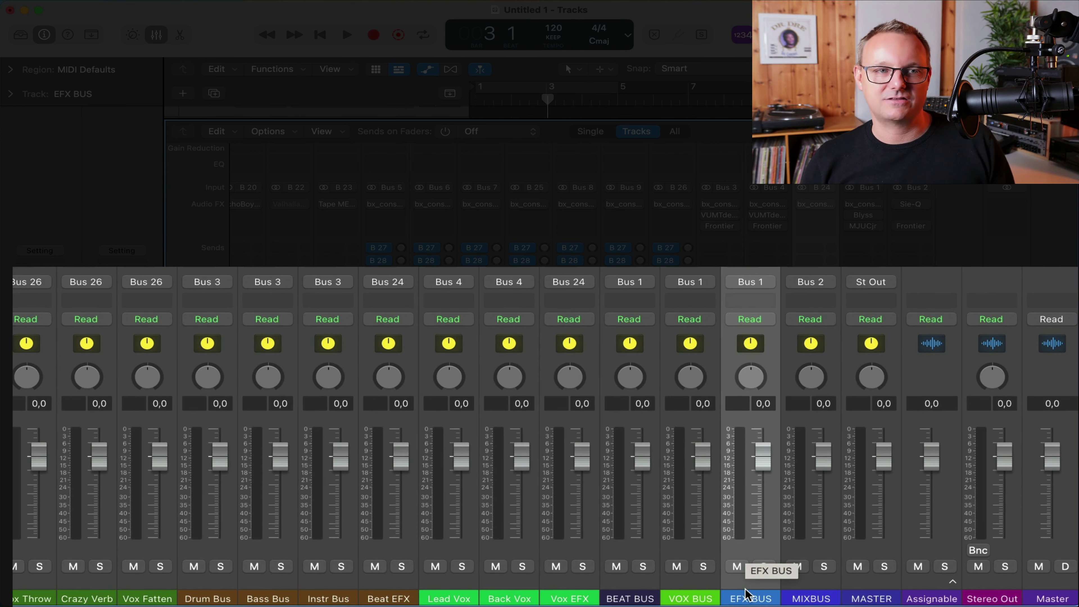
pyautogui.scroll(-1, 748, 594)
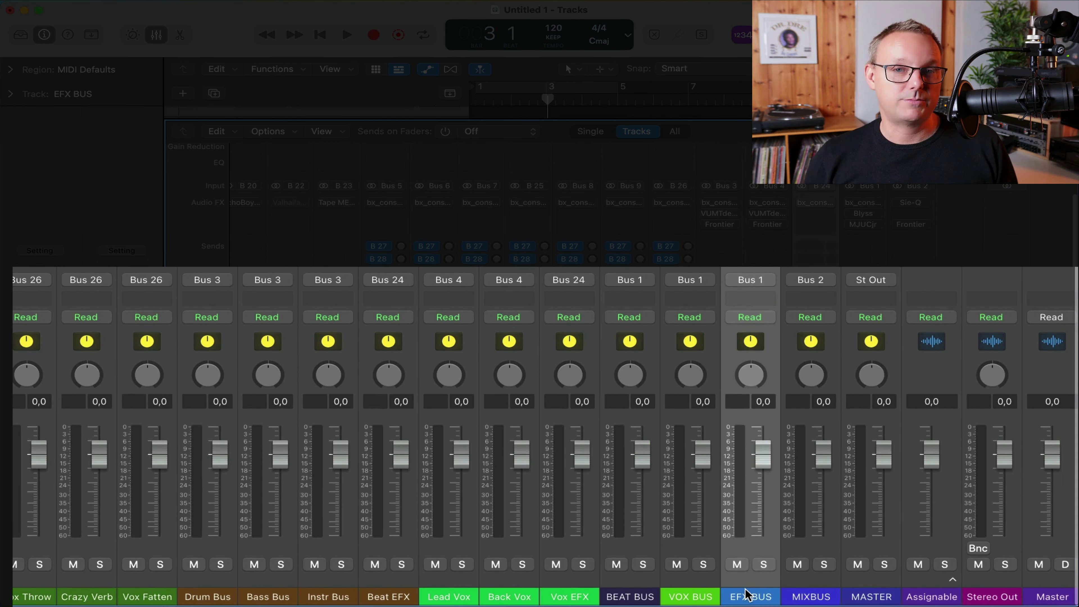
pyautogui.press('Down')
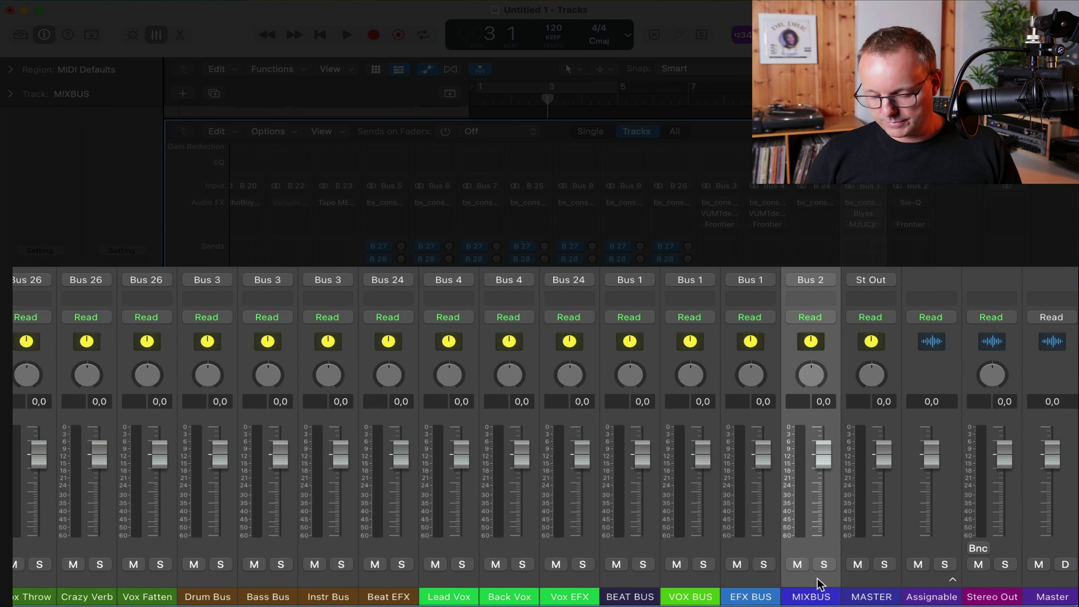
pyautogui.click(873, 595)
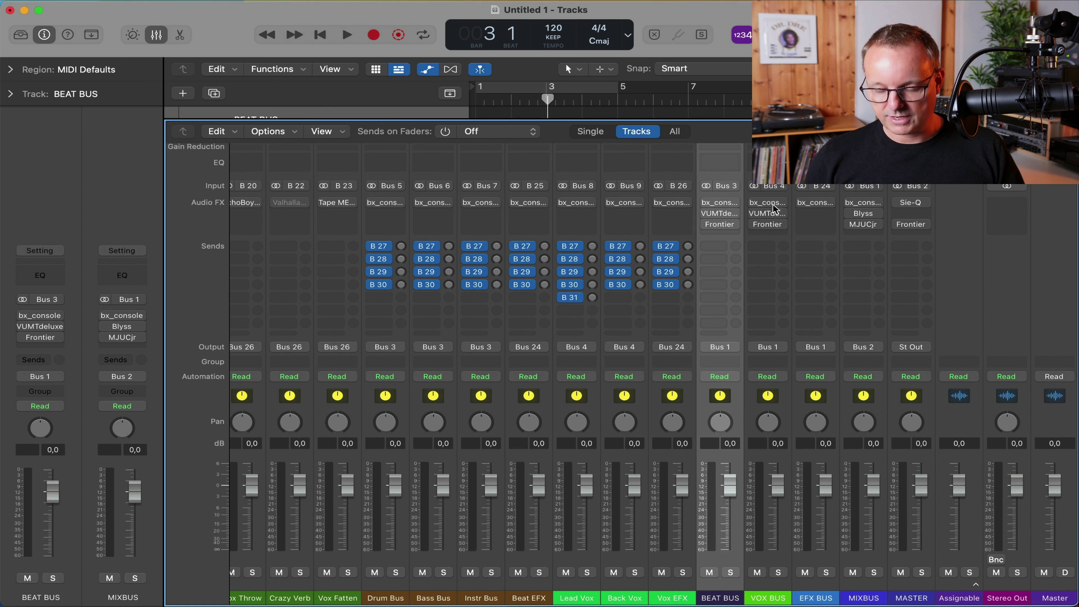
# View the BEAT BUS channel's VUMTdeluxe plug-in, close it, and open the same channel's Frontier limiter fully in view
pyautogui.moveTo(848, 202)
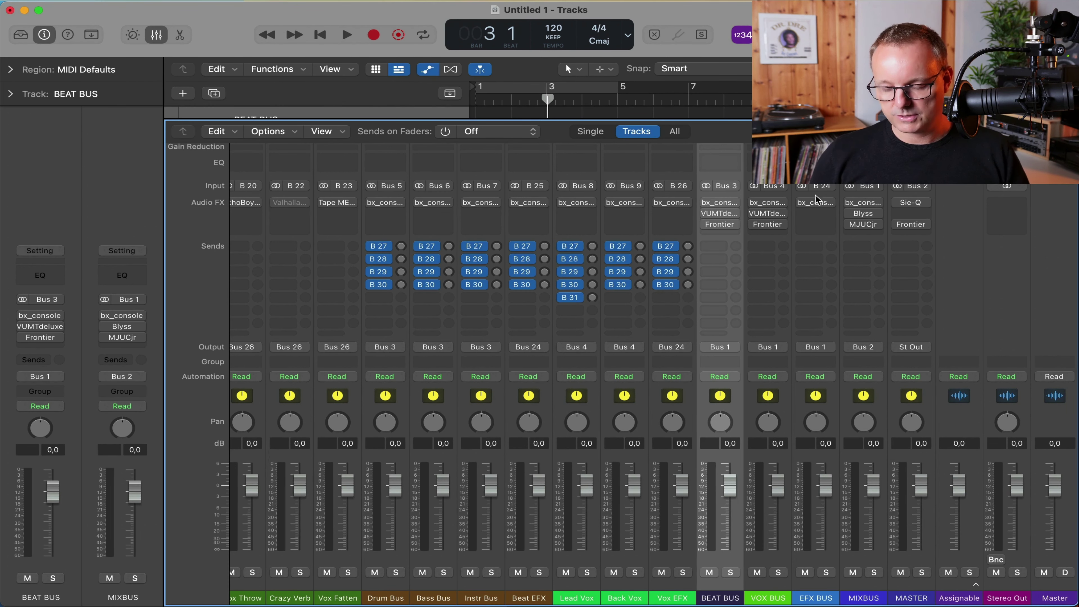
pyautogui.click(720, 213)
pyautogui.click(720, 213)
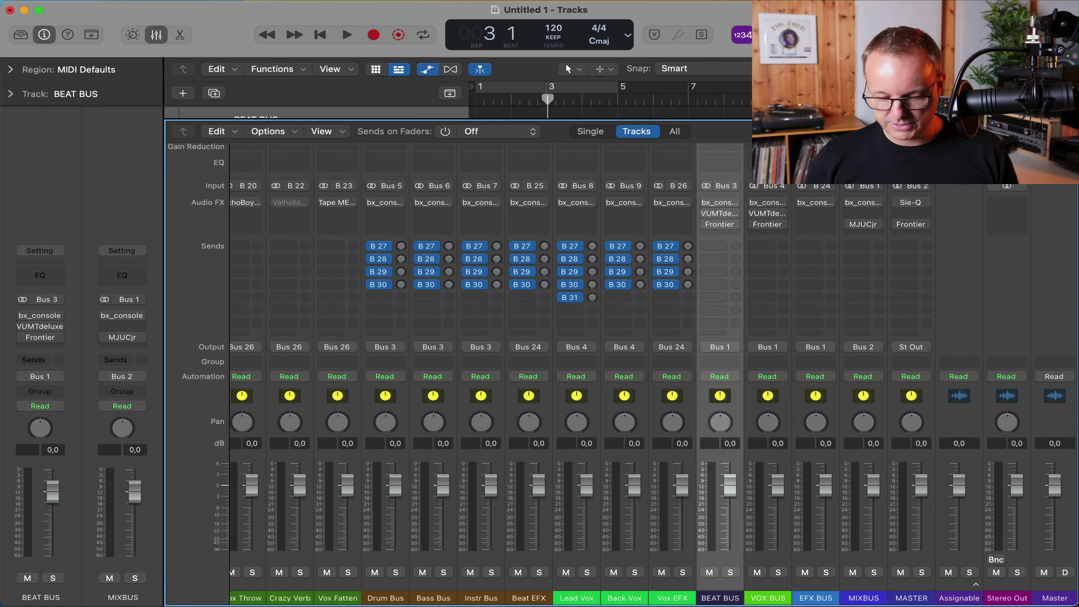
pyautogui.click(720, 213)
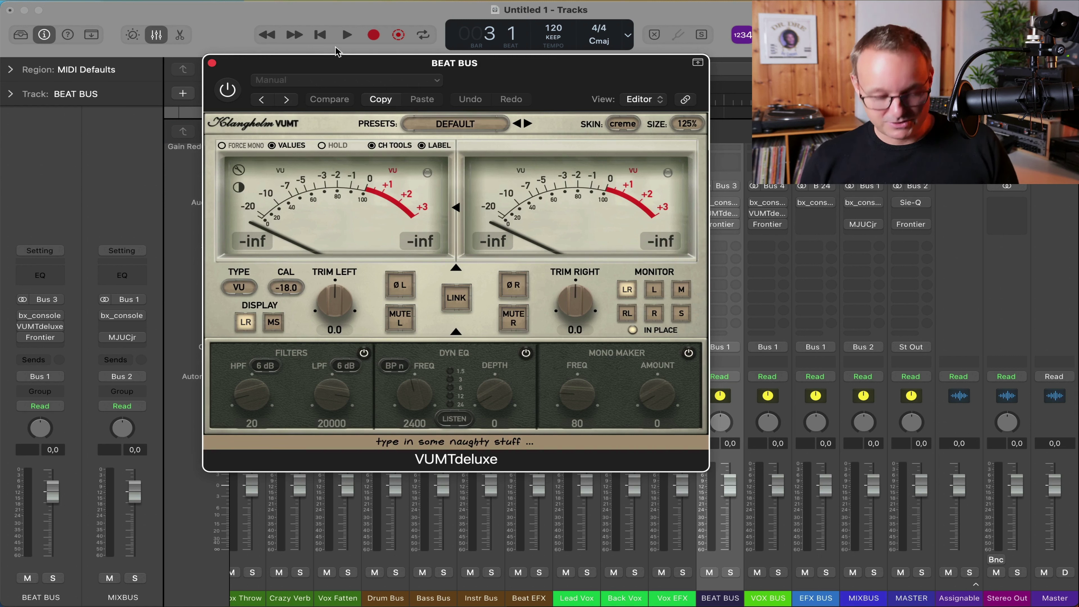
pyautogui.click(211, 62)
pyautogui.click(720, 224)
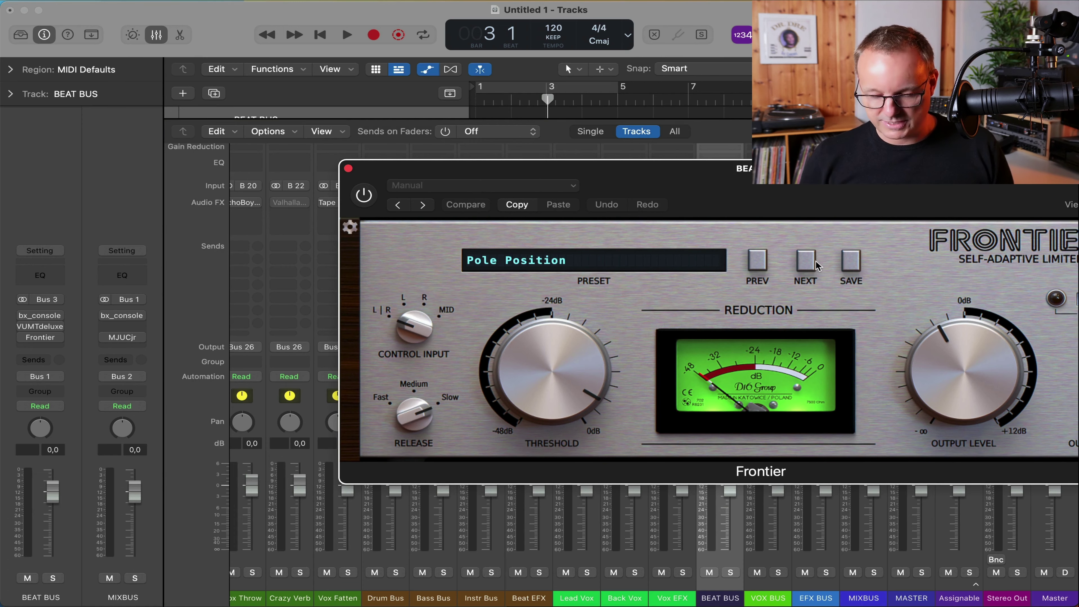
pyautogui.moveTo(960, 198); pyautogui.dragTo(712, 109)
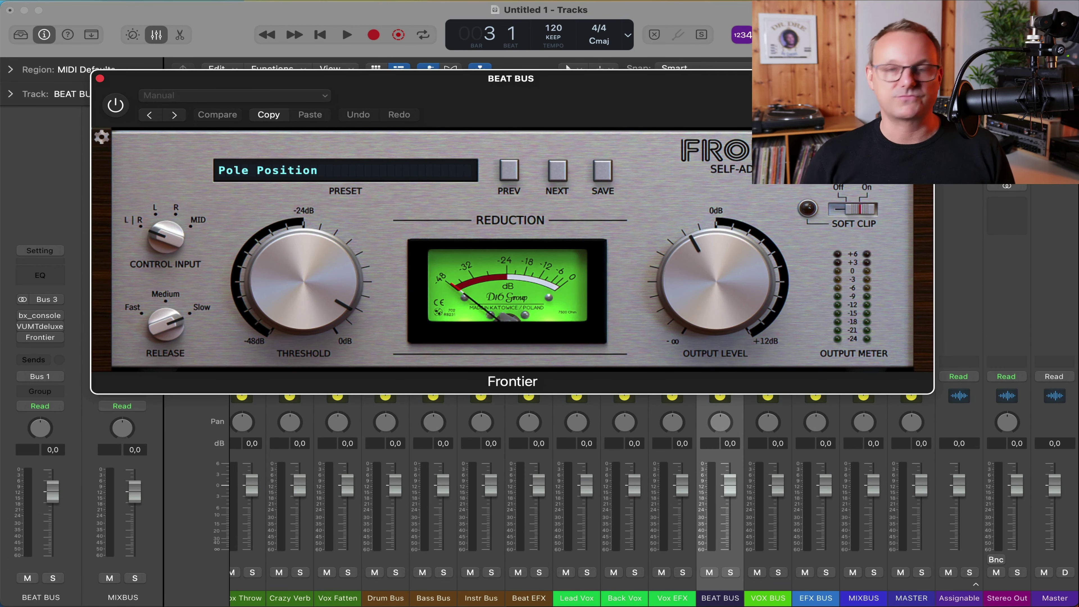
# Close the Frontier limiter, inspect the MIXBUS channel's SSL Native Bus Compressor 2 with its window moved fully into view, and close it
pyautogui.press('super+w')
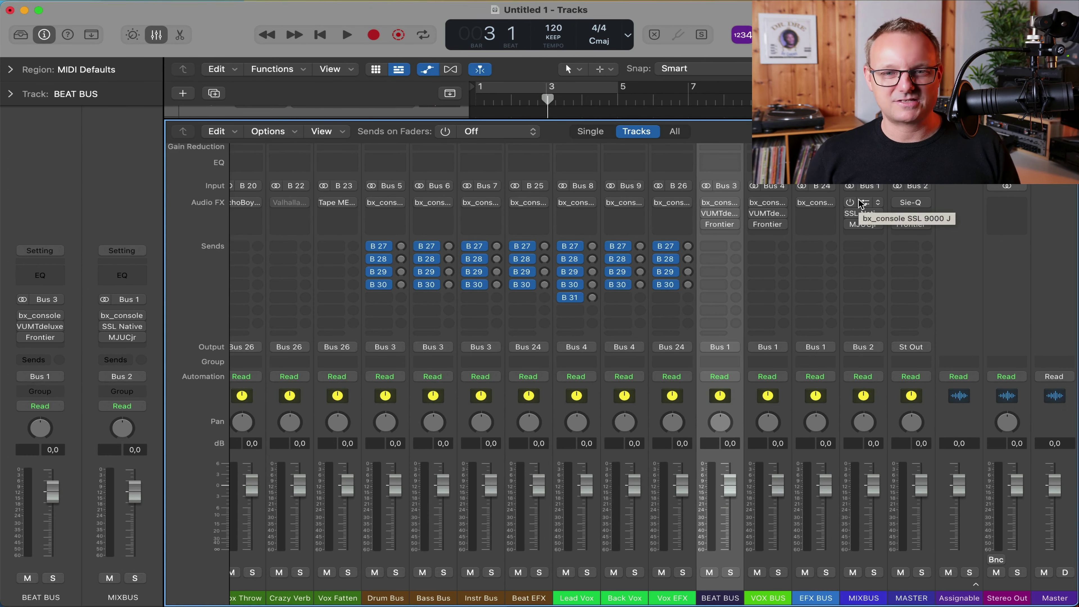
pyautogui.click(862, 213)
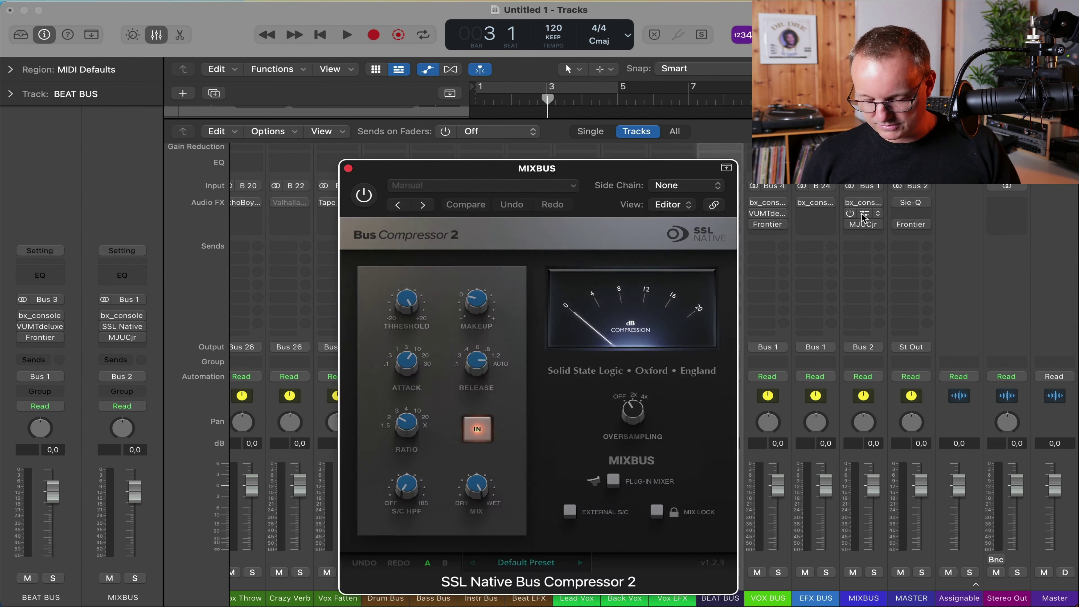
pyautogui.moveTo(594, 172); pyautogui.dragTo(532, 86)
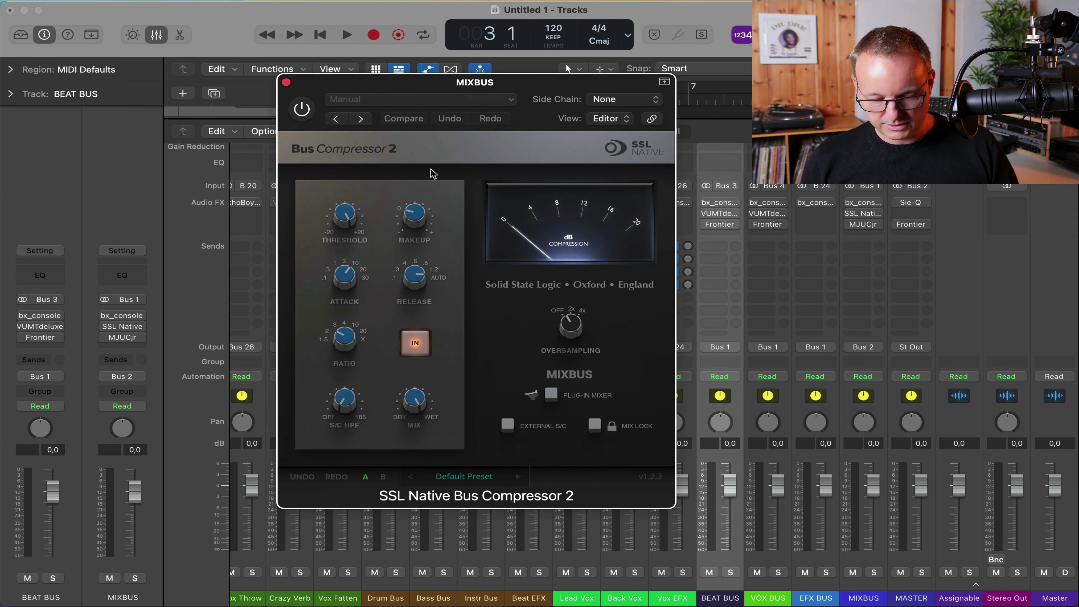
pyautogui.moveTo(405, 217)
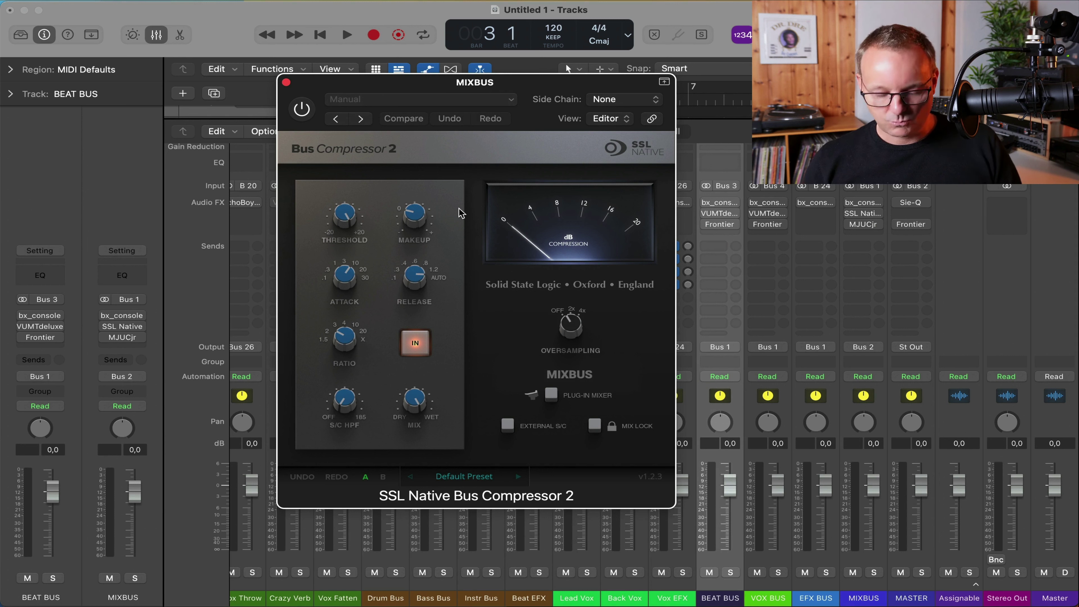
pyautogui.click(617, 99)
pyautogui.click(536, 88)
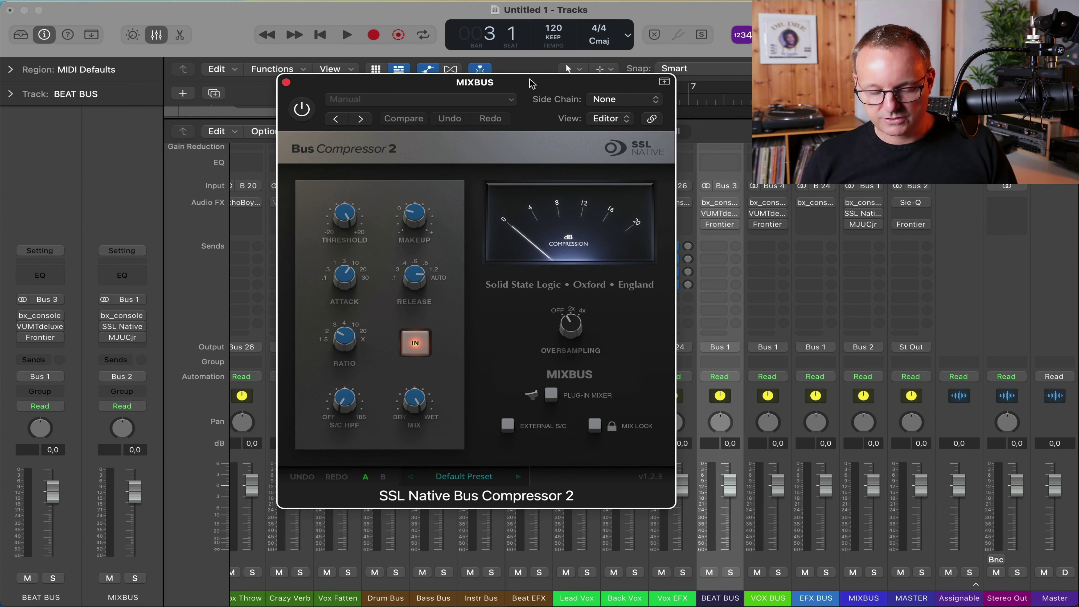
pyautogui.click(286, 82)
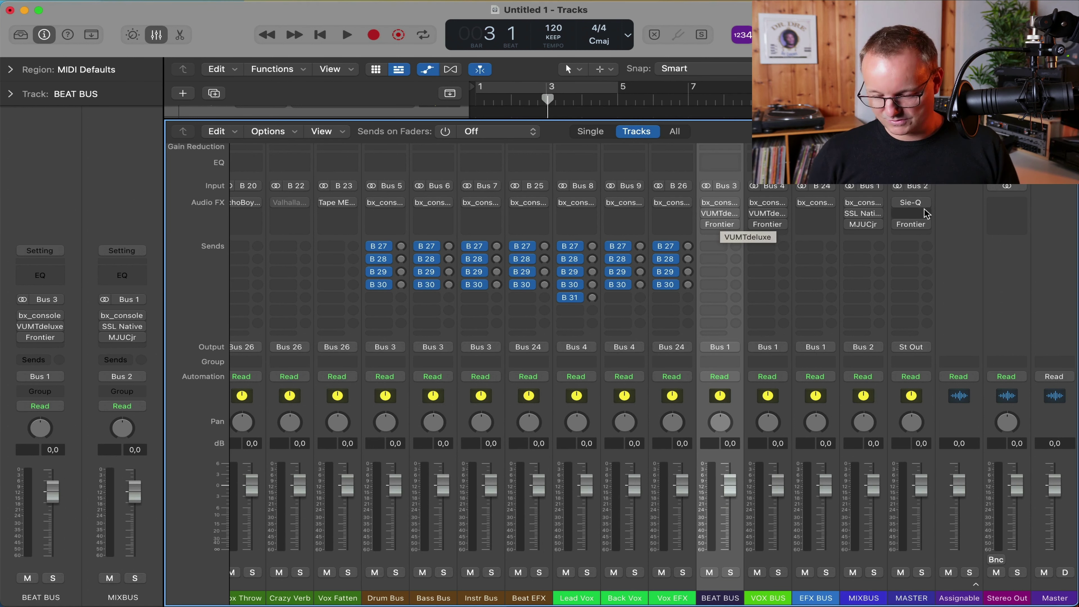
# View and close the MJUCjr compressor on the MIXBUS channel and the Sie-Q equalizer on the MASTER channel
pyautogui.click(865, 230)
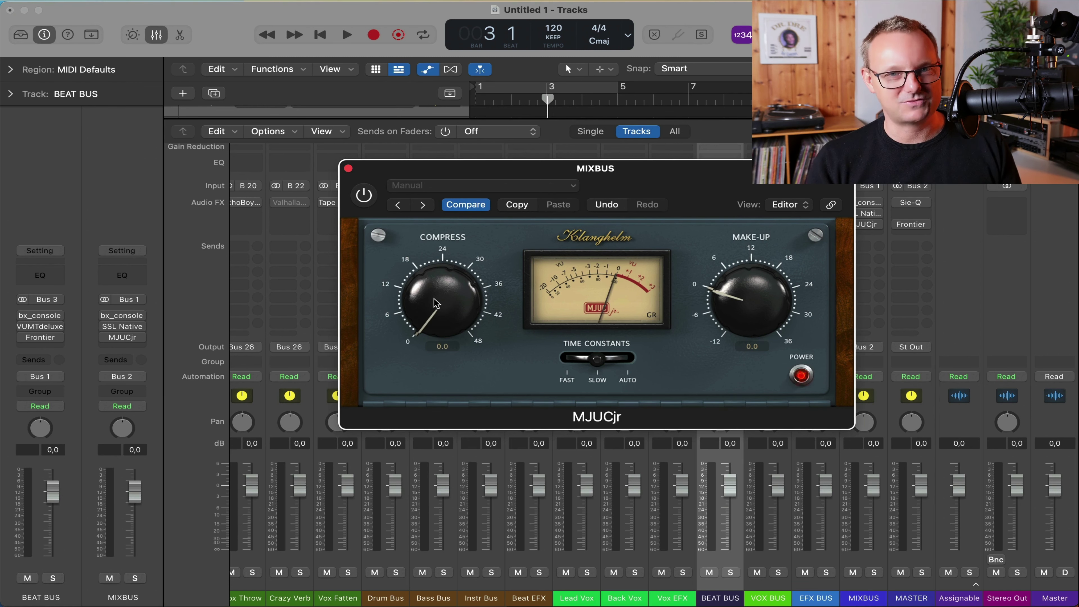
pyautogui.click(348, 168)
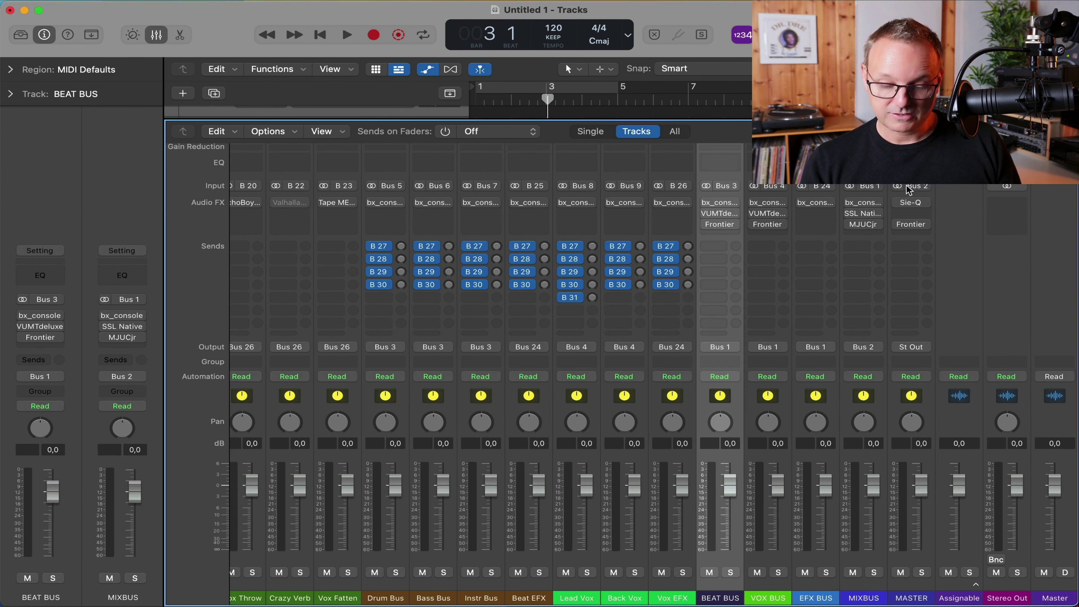
pyautogui.click(911, 203)
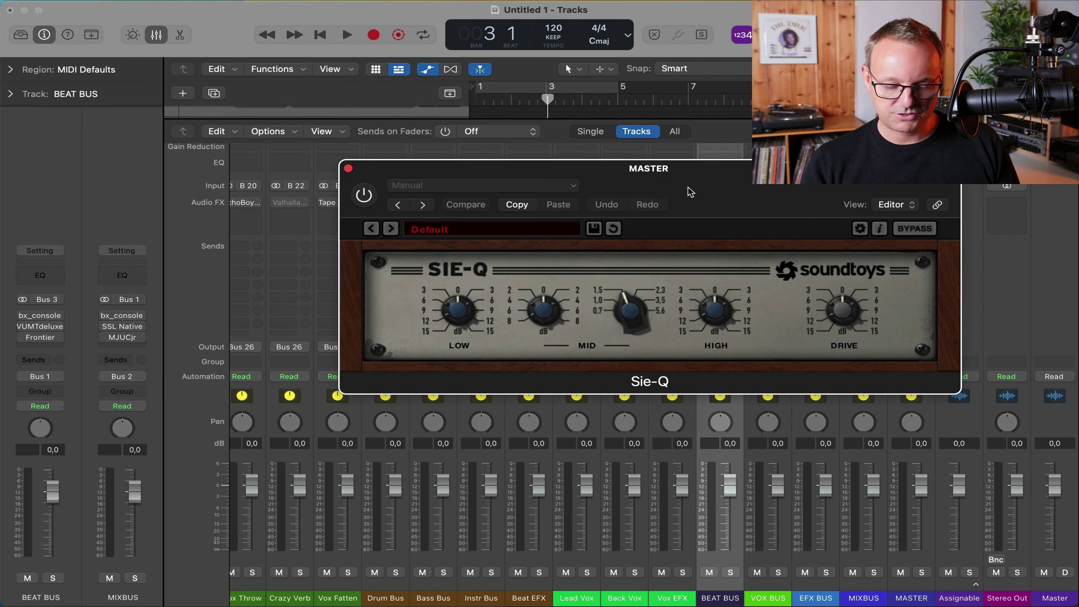
pyautogui.moveTo(690, 192); pyautogui.dragTo(657, 181)
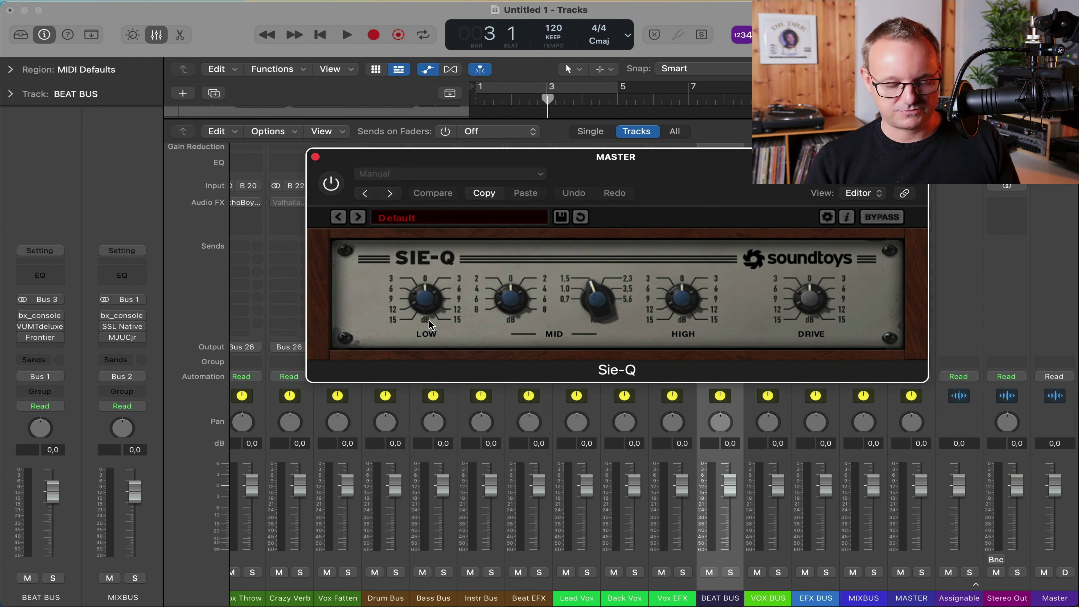
pyautogui.click(315, 158)
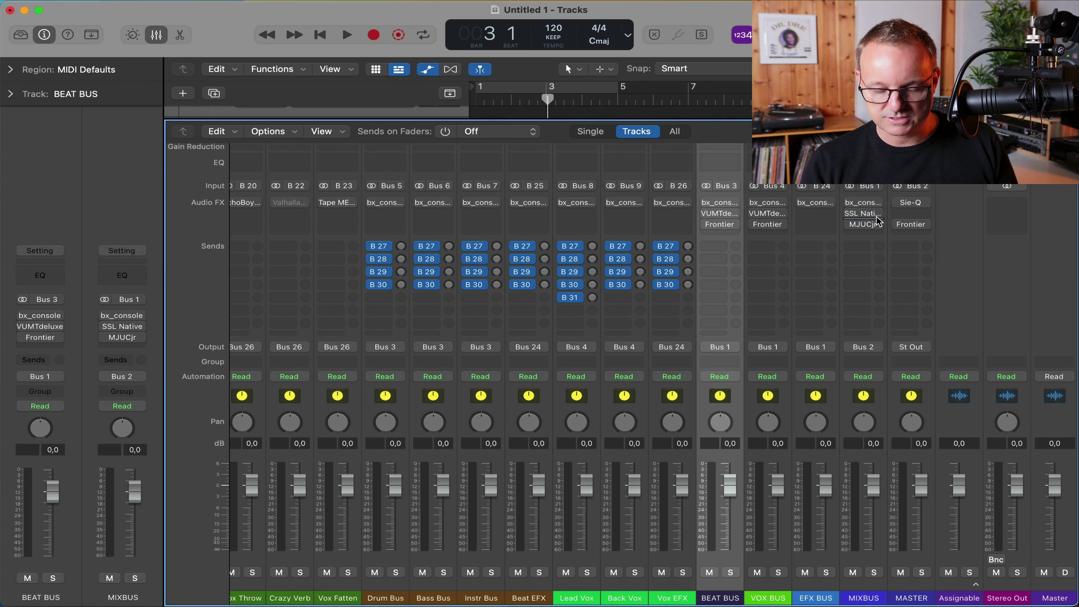